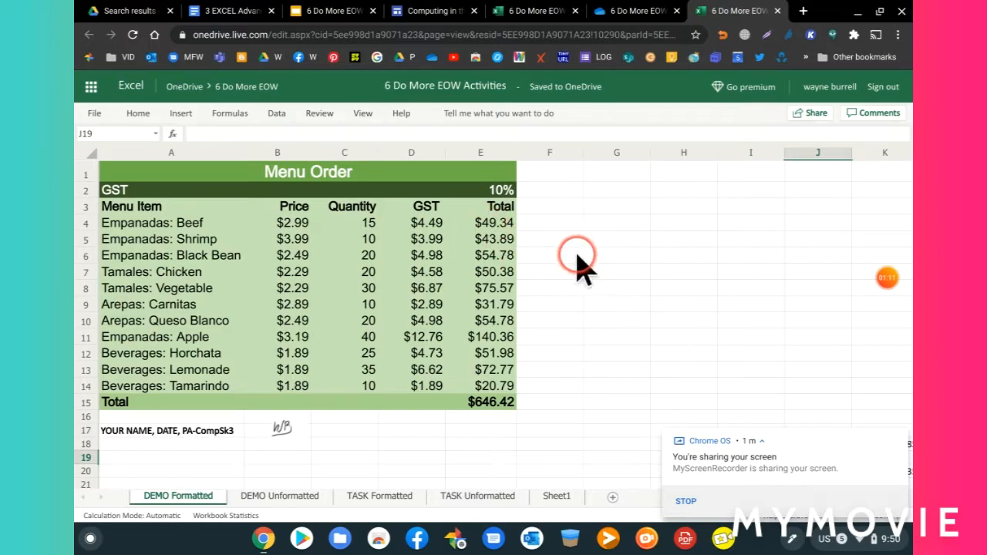
# Switch to the DEMO Unformatted sheet and go to cell A1, the Menu Order title.
pyautogui.click(296, 500)
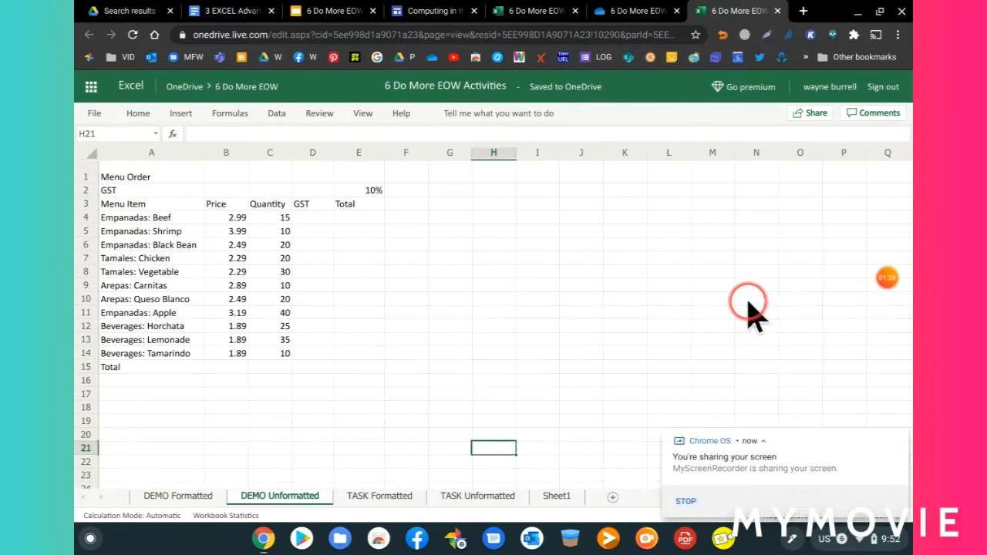
pyautogui.click(899, 438)
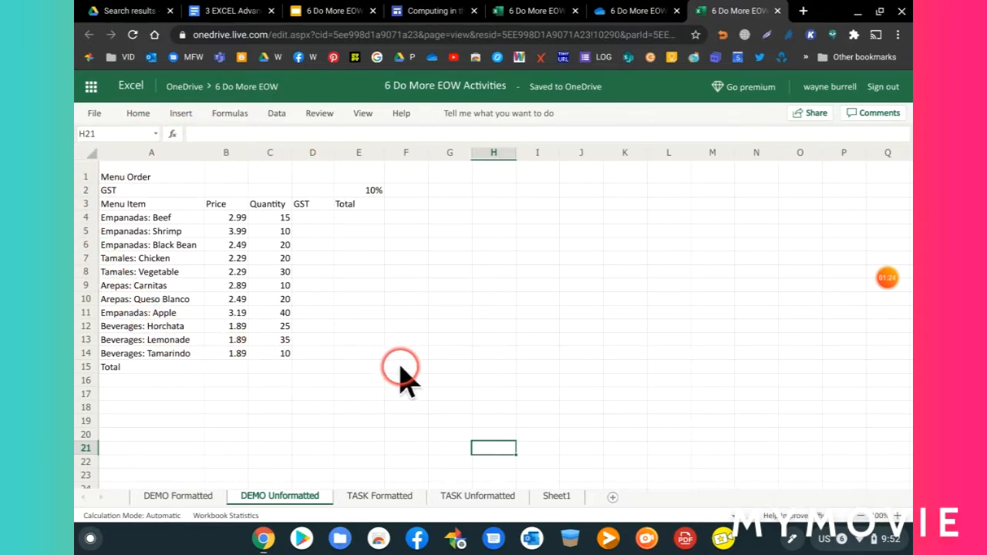
pyautogui.scroll(3, 401, 378)
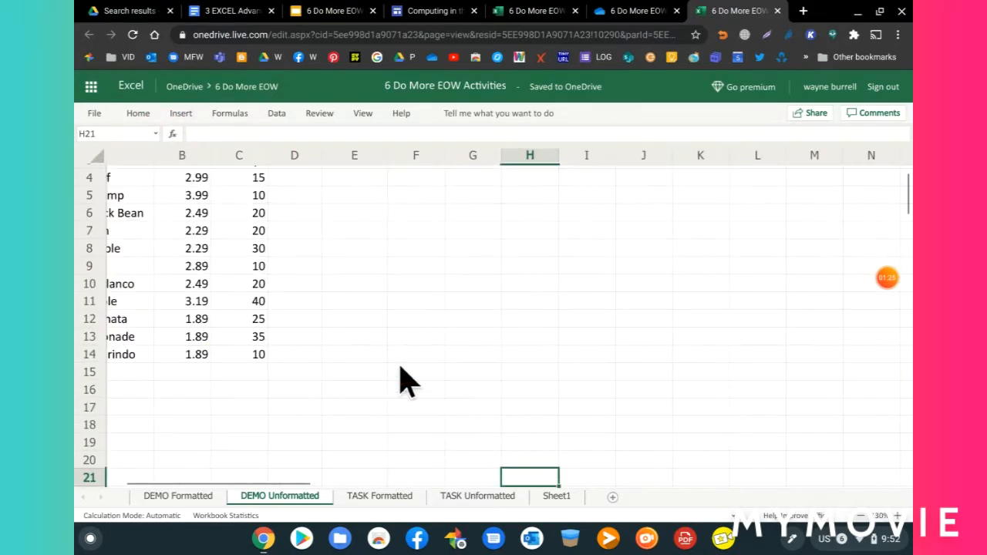
pyautogui.press('Left')
pyautogui.press('Left')
pyautogui.press('Left')
pyautogui.press('Left')
pyautogui.press('Left')
pyautogui.press('Left')
pyautogui.press('Left')
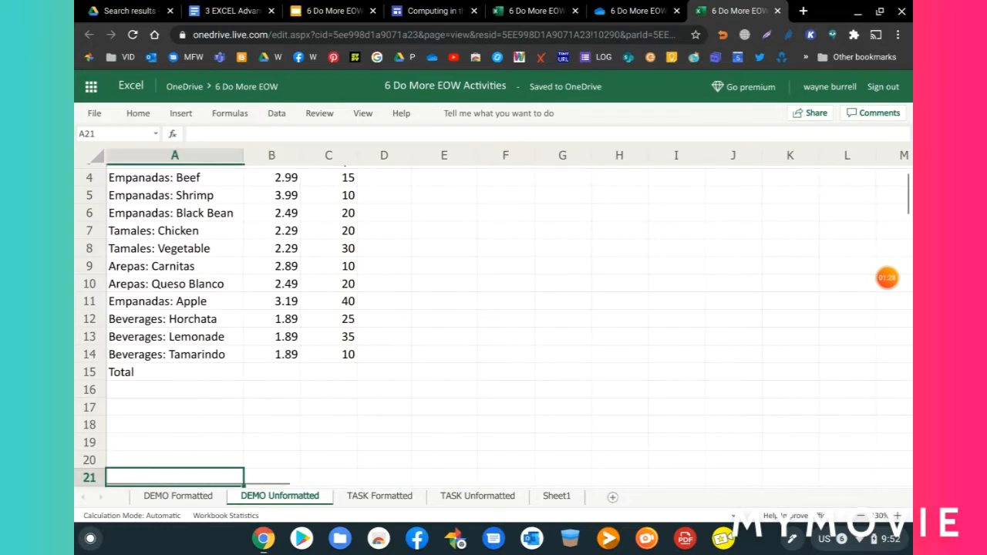
pyautogui.press('Up')
pyautogui.press('Up')
pyautogui.press('Up')
pyautogui.press('Up')
pyautogui.press('Up')
pyautogui.press('Up')
pyautogui.press('Up')
pyautogui.press('Up')
pyautogui.press('Up')
pyautogui.press('Up')
pyautogui.press('Up')
pyautogui.press('Up')
pyautogui.press('Up')
pyautogui.press('Up')
pyautogui.press('Up')
pyautogui.press('Up')
pyautogui.press('Up')
pyautogui.press('Up')
pyautogui.press('Up')
pyautogui.press('Up')
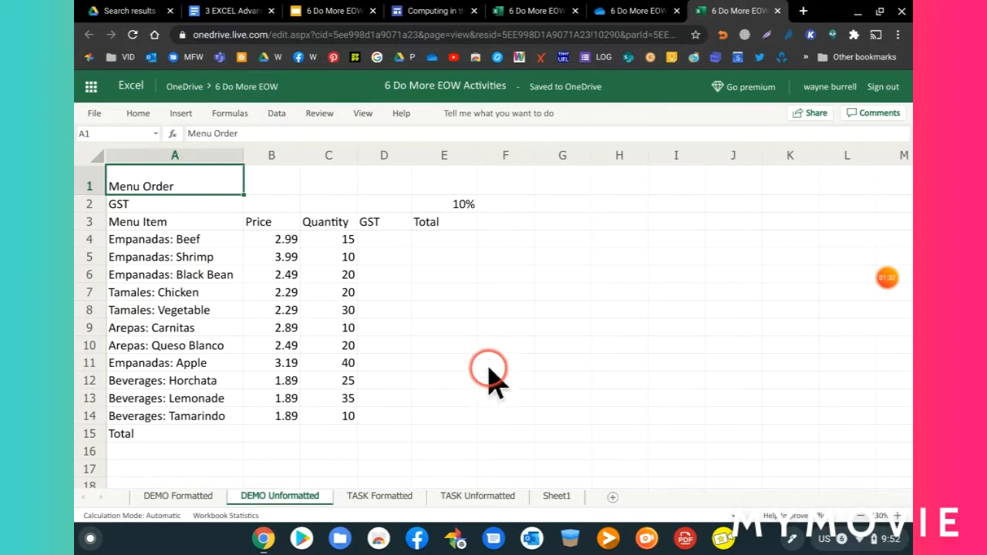
pyautogui.click(652, 358)
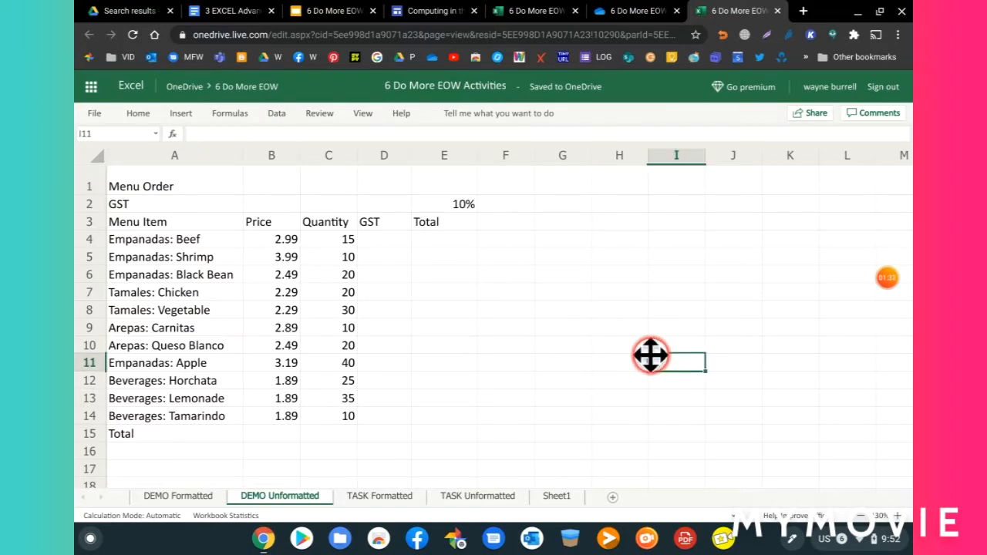
pyautogui.click(386, 244)
pyautogui.click(424, 241)
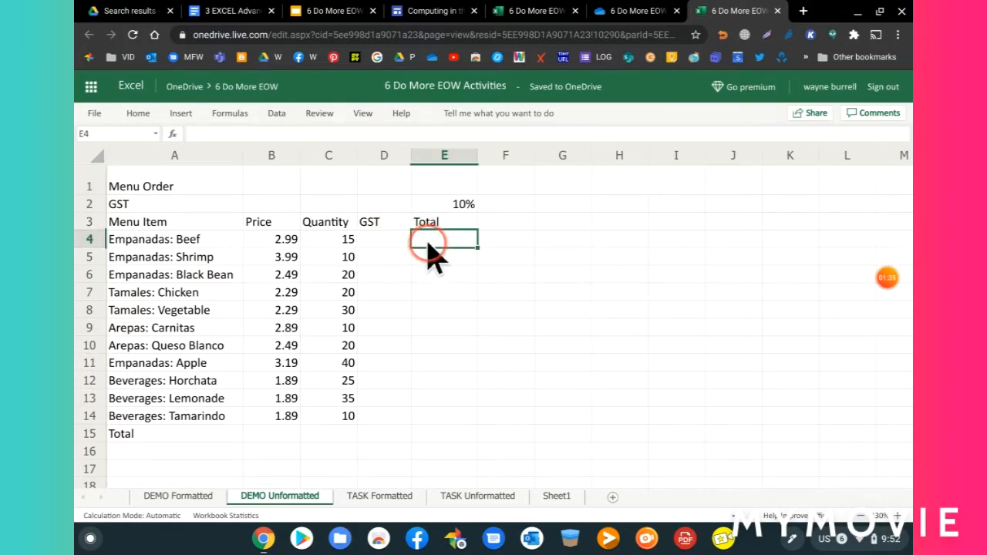
pyautogui.click(397, 262)
pyautogui.click(436, 265)
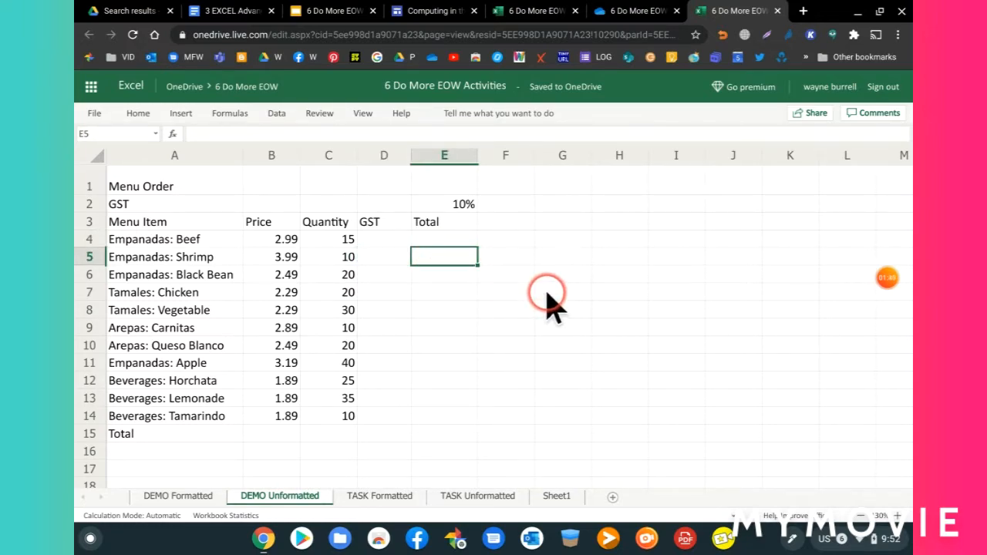
pyautogui.click(740, 381)
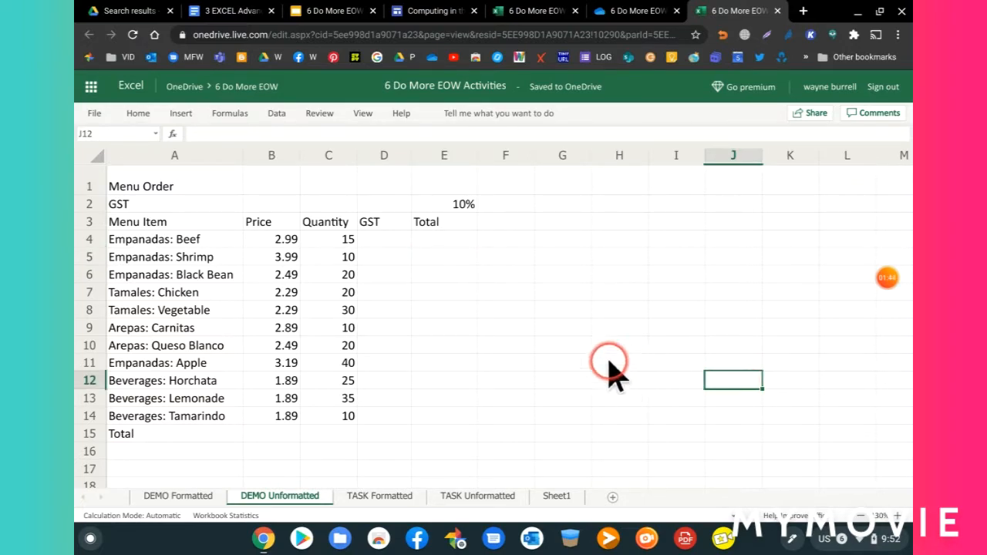
# Enter the formula =(B4*C4)*E2 in D4 to calculate the GST for Empanadas: Beef.
pyautogui.click(383, 243)
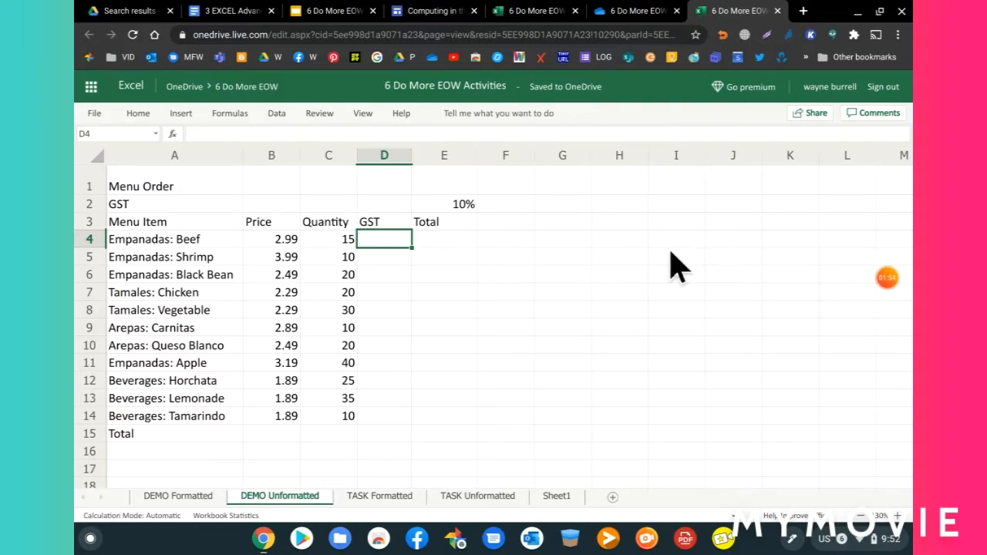
pyautogui.write('=(')
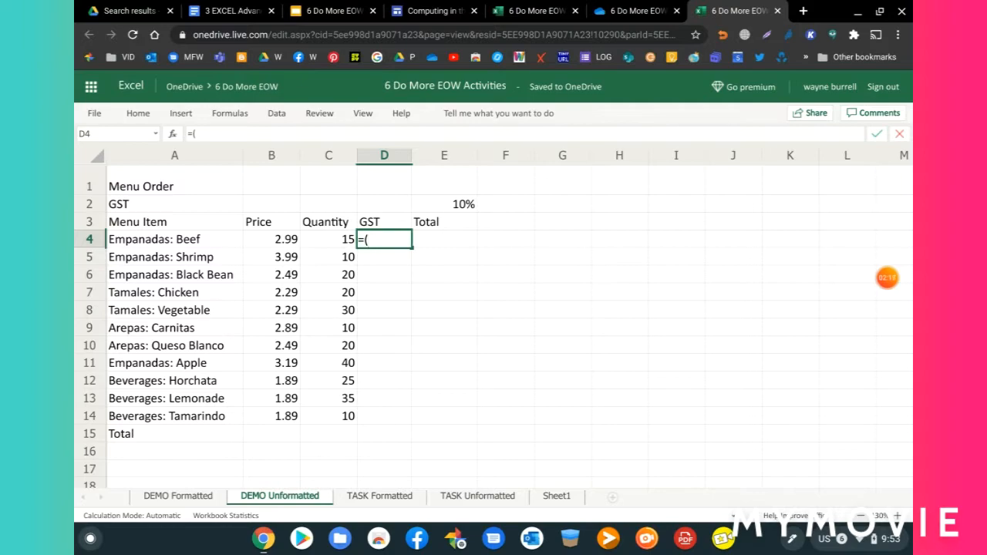
pyautogui.click(275, 242)
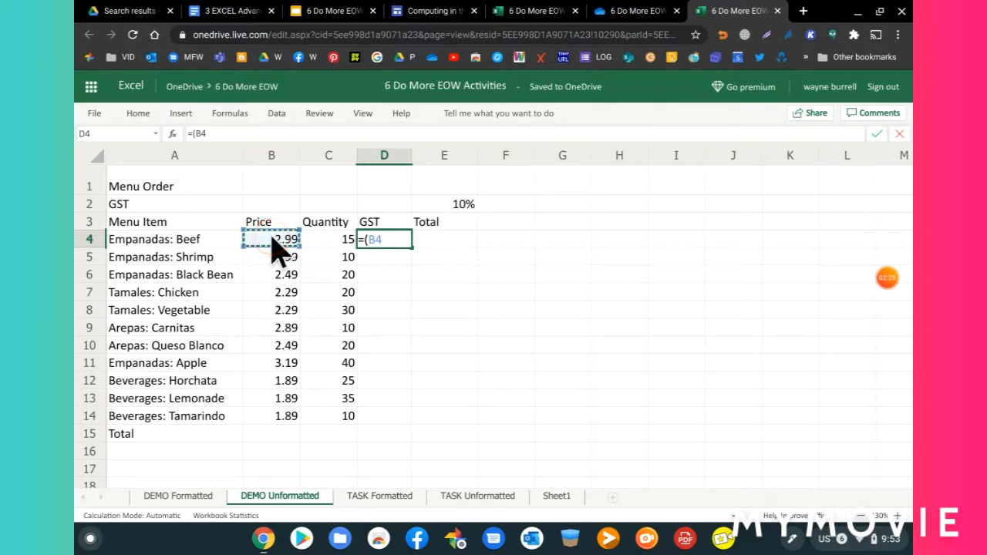
pyautogui.write('*')
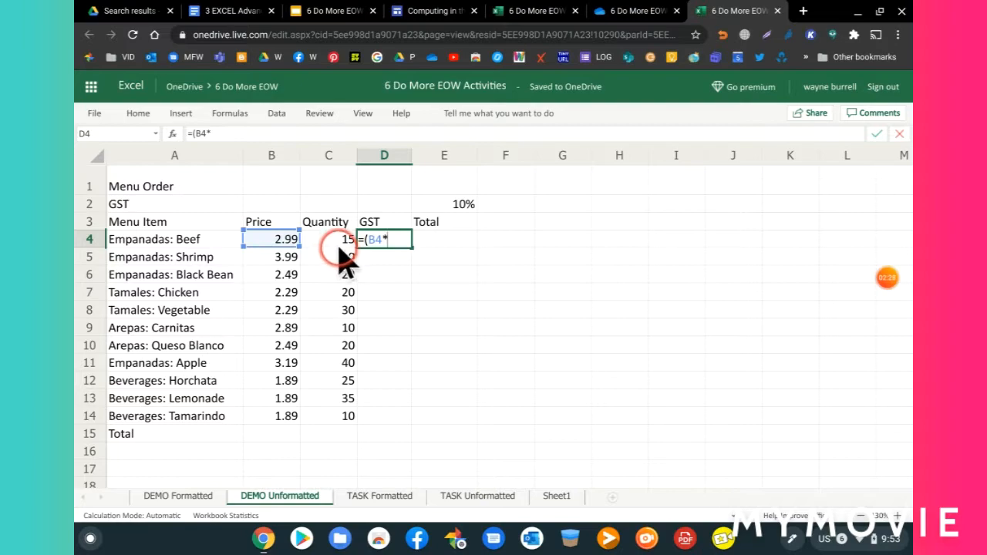
pyautogui.click(317, 244)
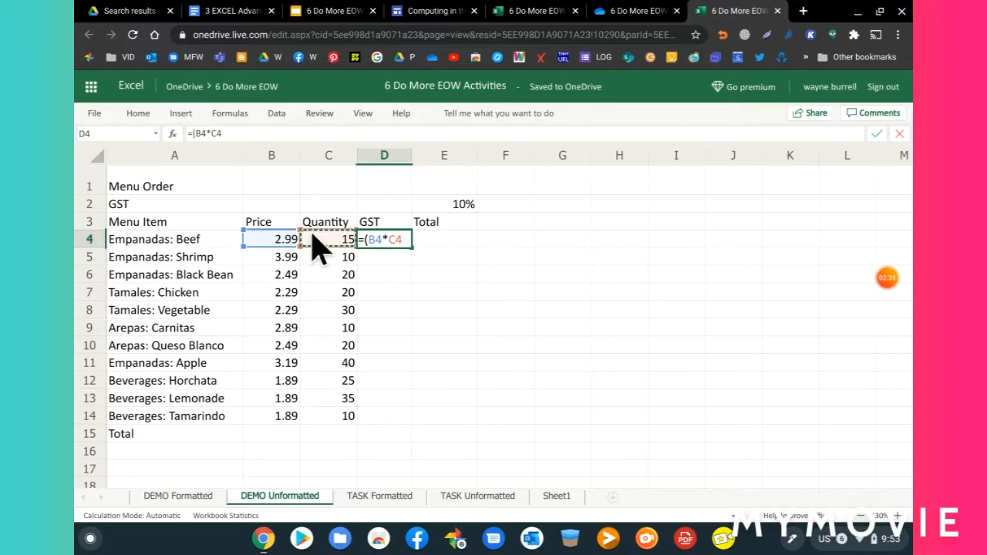
pyautogui.write(')')
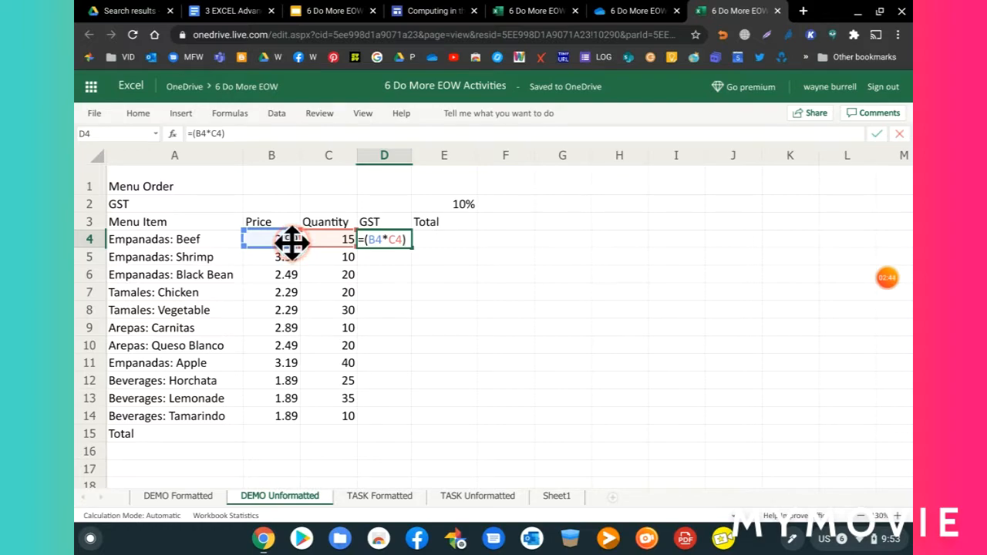
pyautogui.click(465, 207)
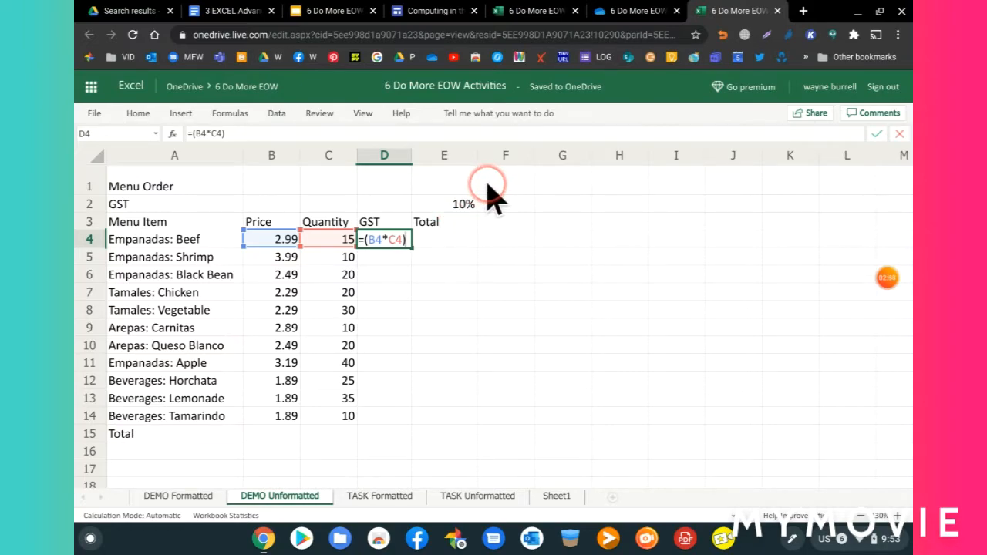
pyautogui.write('*')
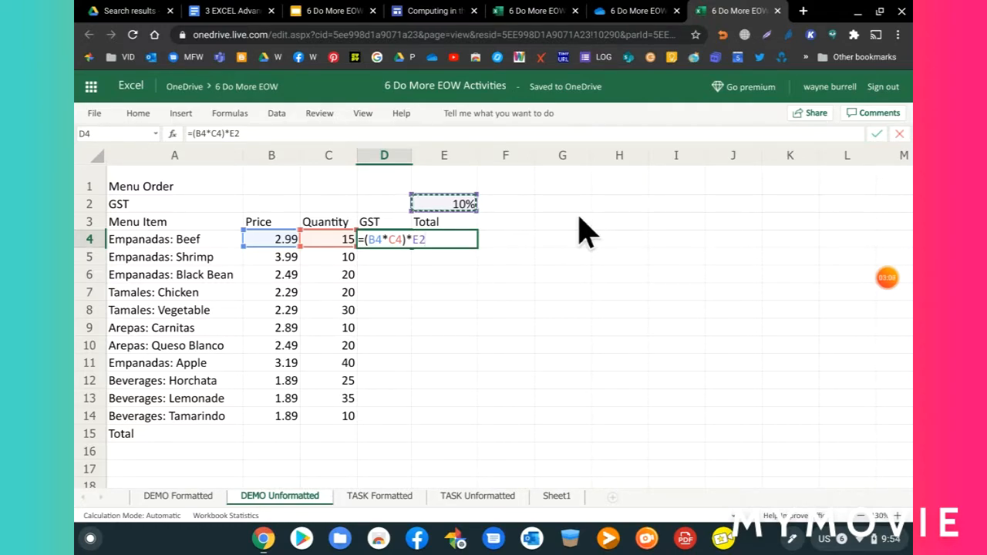
pyautogui.press('Return')
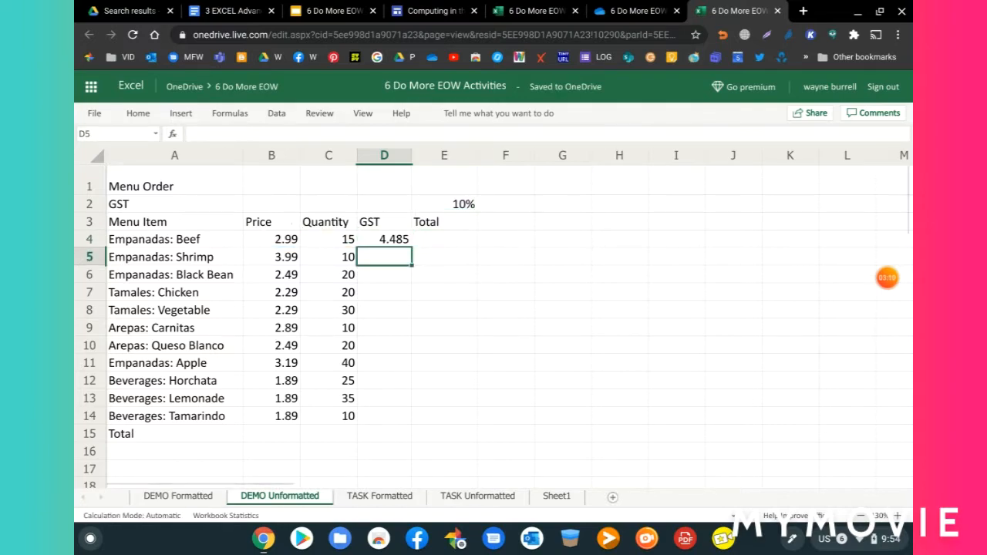
# Reduce the GST value in D4 to two decimal places.
pyautogui.click(398, 240)
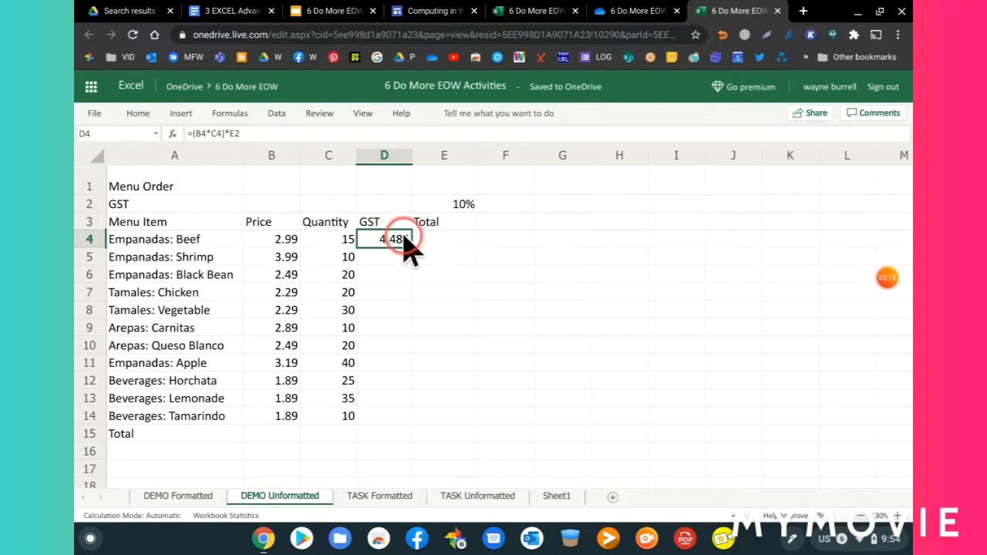
pyautogui.click(141, 114)
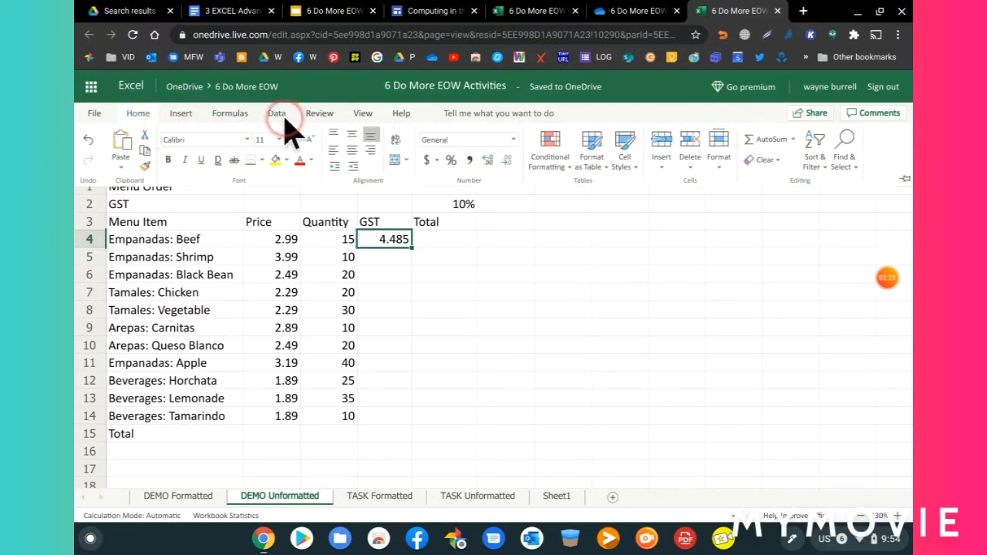
pyautogui.click(507, 161)
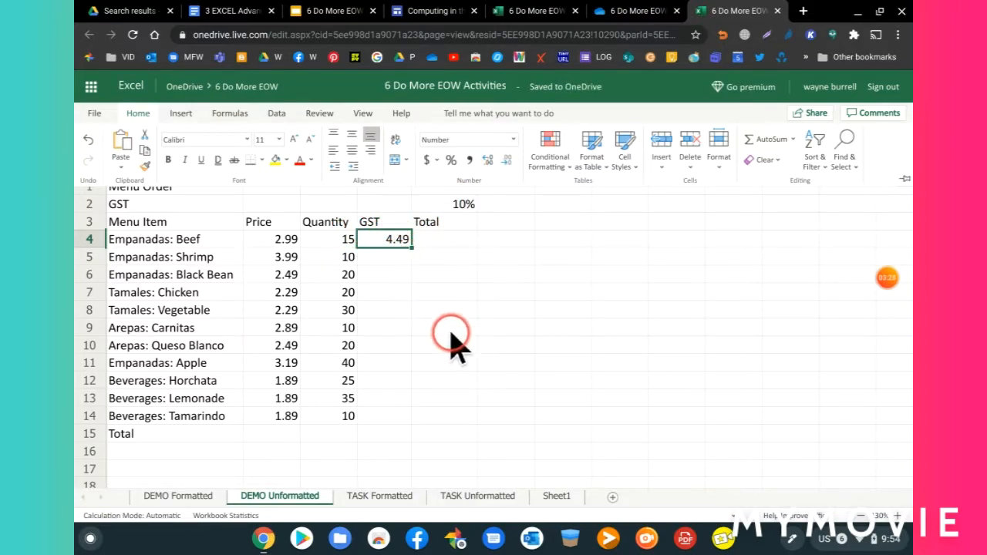
pyautogui.click(425, 250)
# Fill the GST formula from D4 down to D14.
pyautogui.click(403, 242)
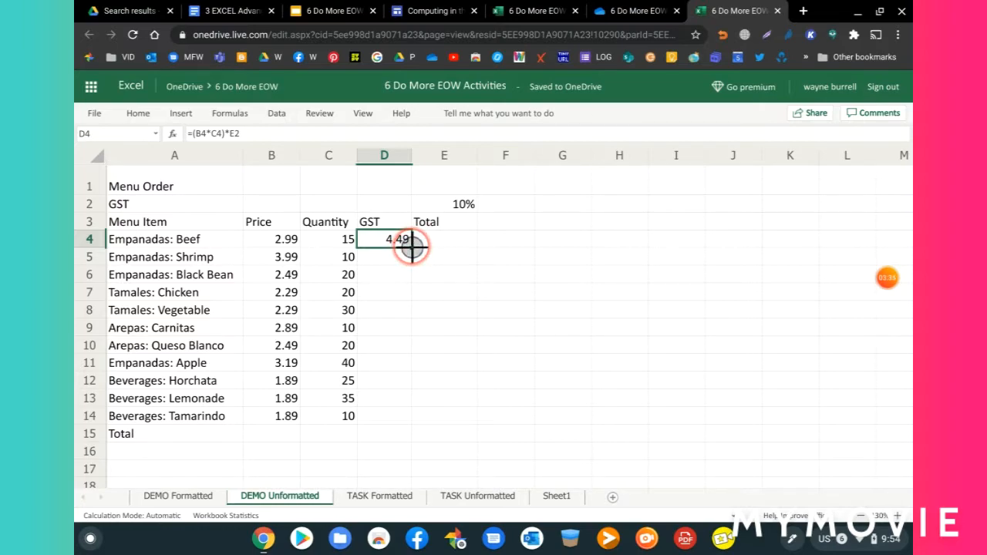
pyautogui.moveTo(412, 247); pyautogui.dragTo(409, 414)
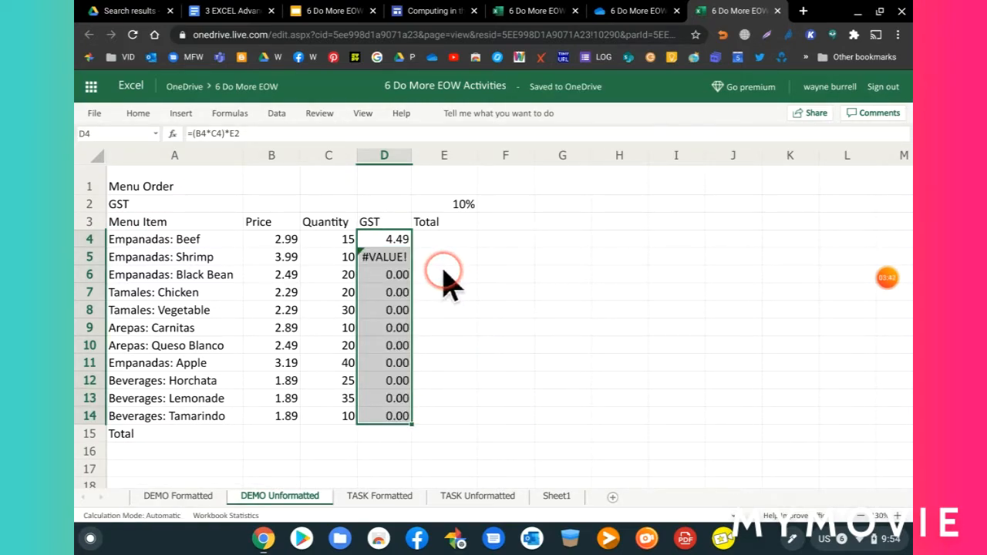
pyautogui.click(531, 333)
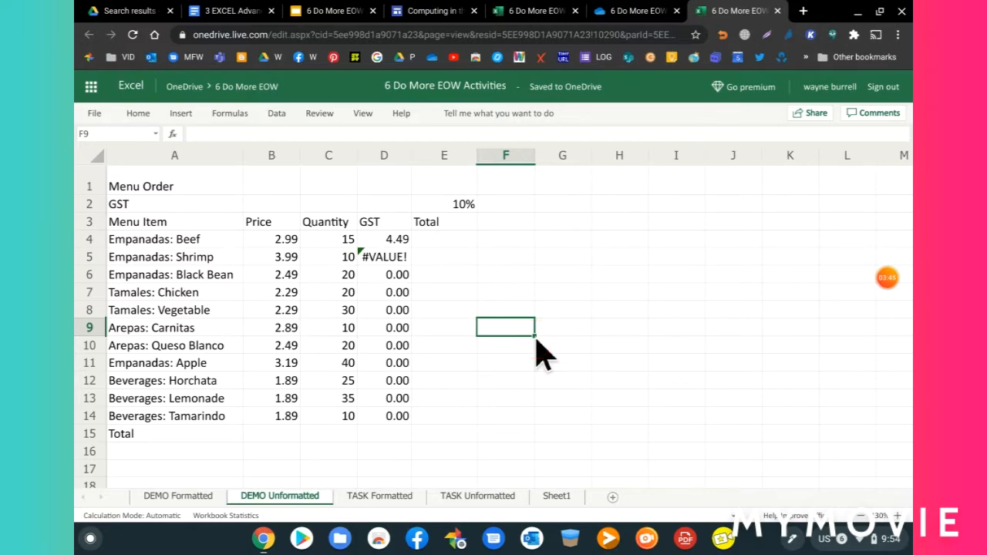
# Examine the GST formulas in D4, D5 and D6 to compare their references to the GST rate cell, leaving them unedited.
pyautogui.doubleClick(394, 247)
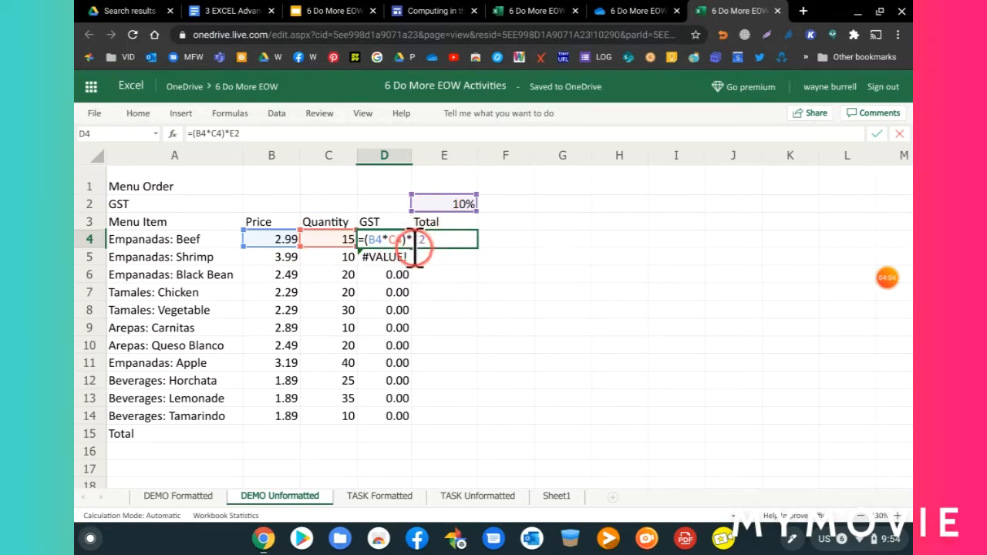
pyautogui.press('Escape')
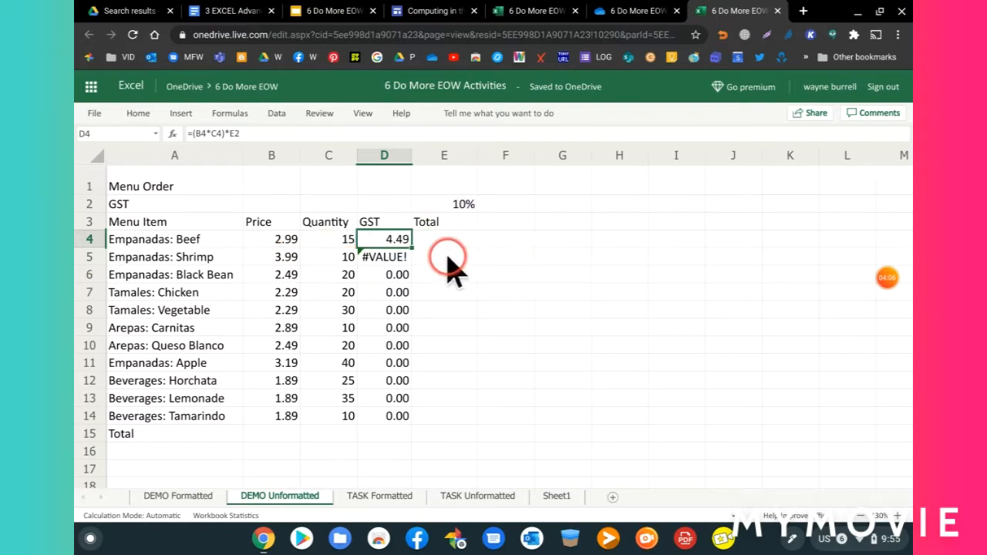
pyautogui.doubleClick(385, 262)
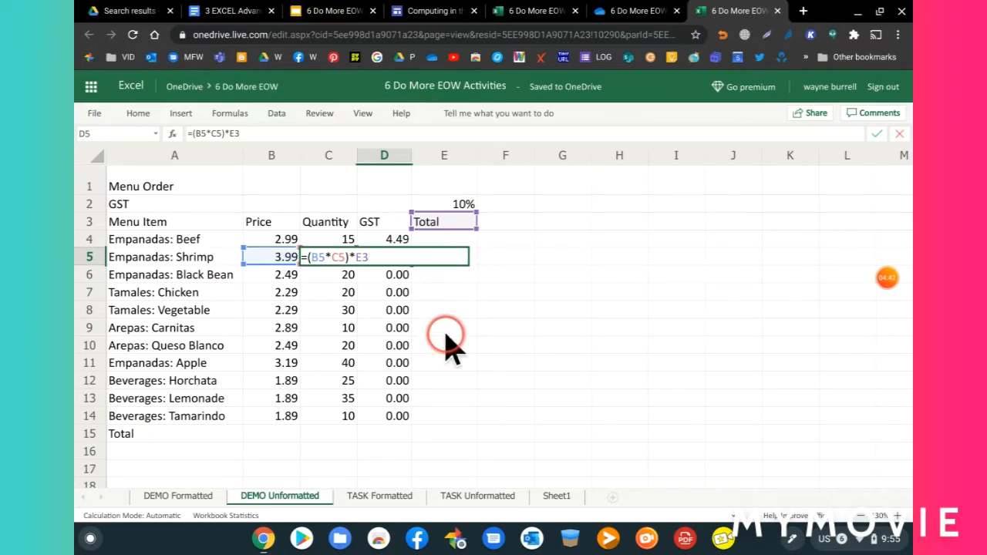
pyautogui.click(372, 262)
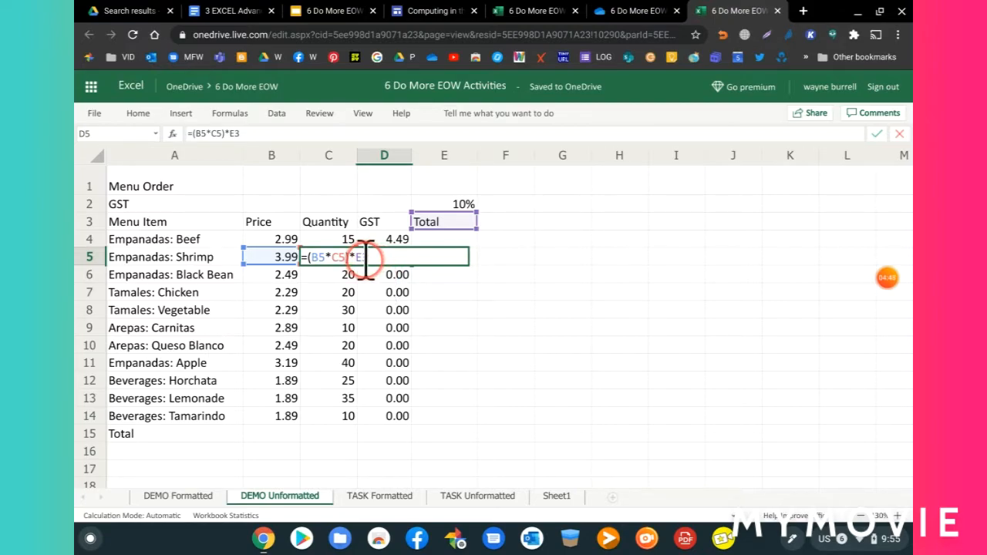
pyautogui.press('Escape')
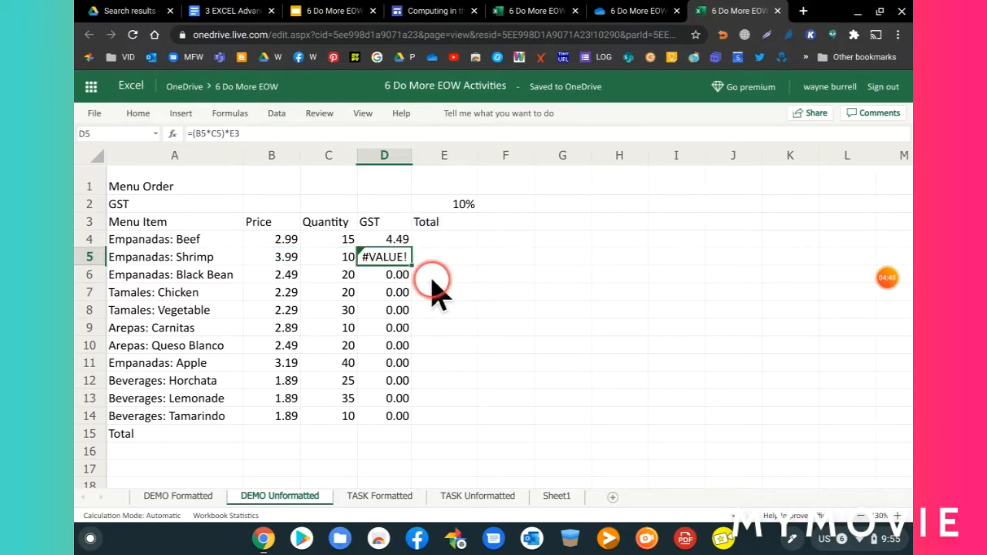
pyautogui.doubleClick(391, 276)
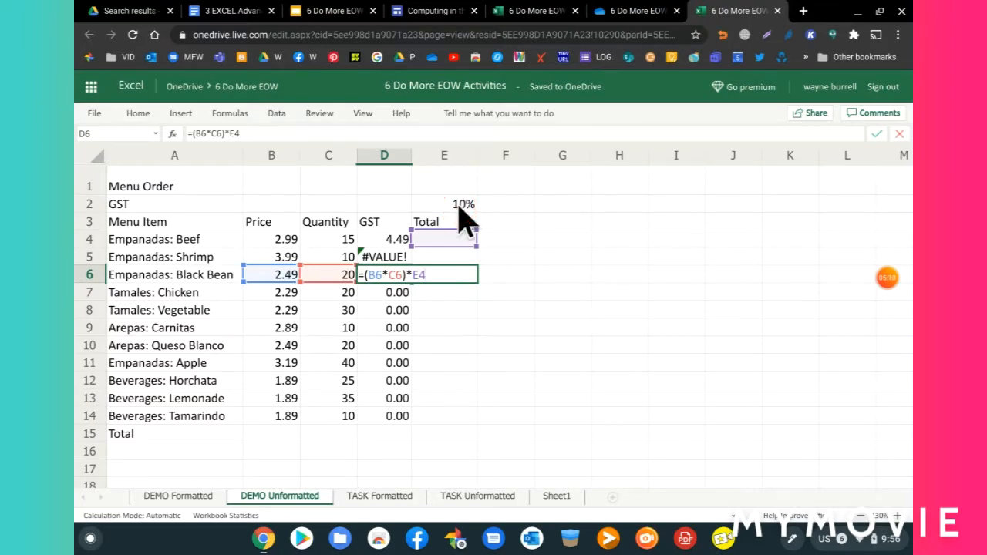
pyautogui.hotkey('ctrl', 'Return')
pyautogui.click(446, 295)
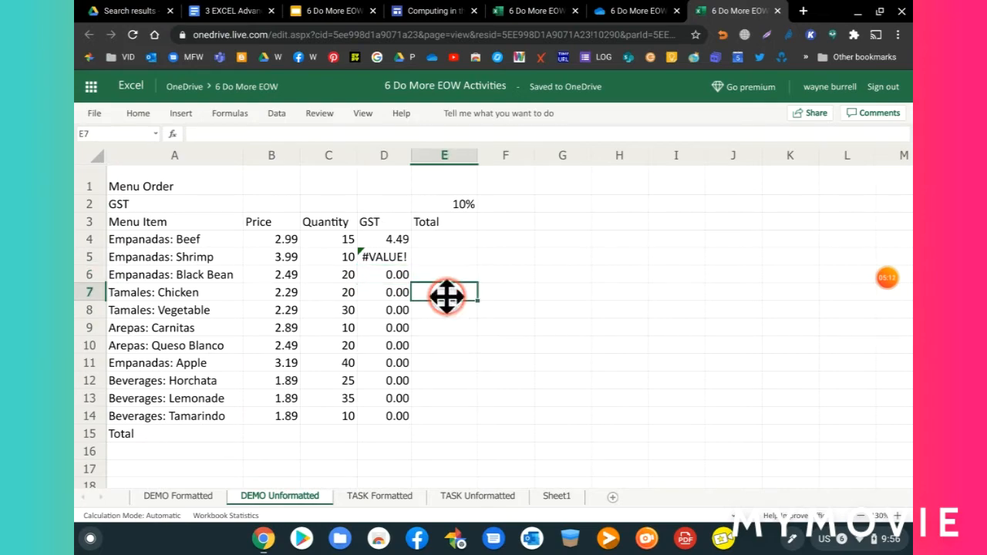
# Clear the contents of the filled GST cells D5:D14.
pyautogui.click(390, 257)
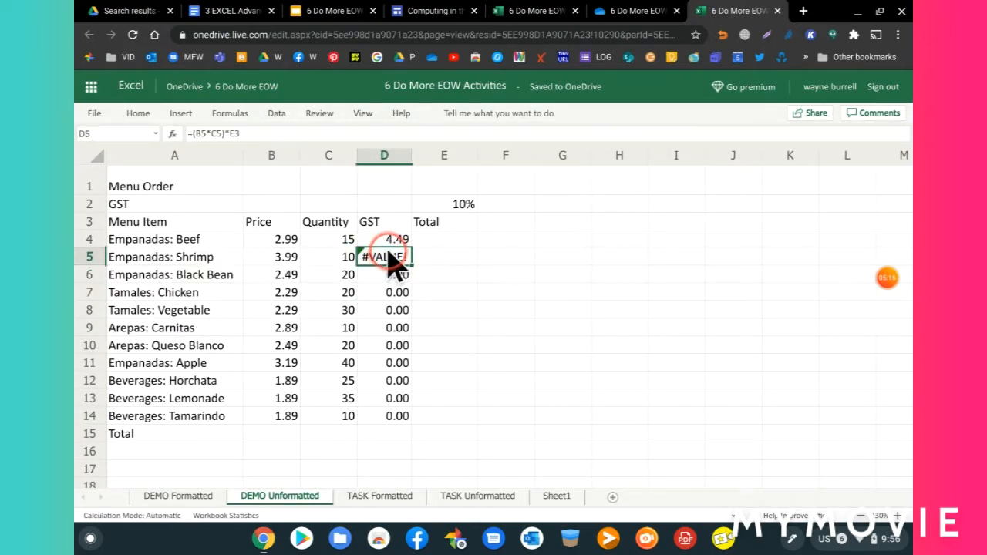
pyautogui.moveTo(390, 258); pyautogui.dragTo(389, 424)
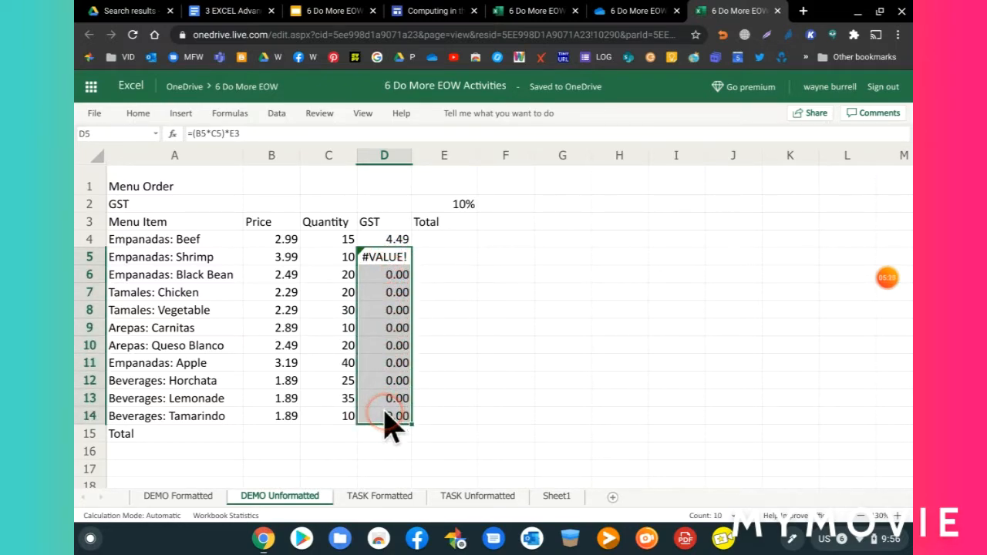
pyautogui.rightClick(391, 320)
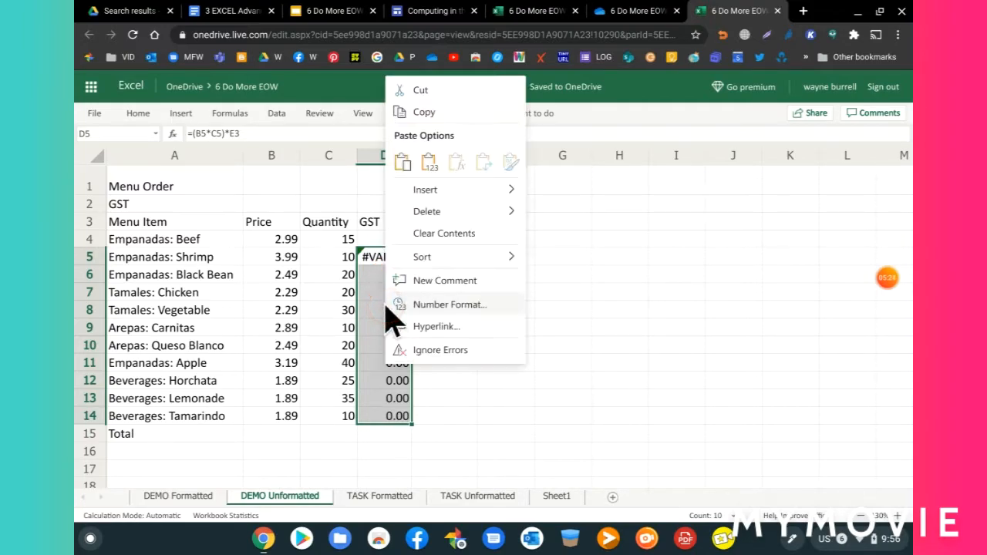
pyautogui.click(430, 233)
pyautogui.click(578, 334)
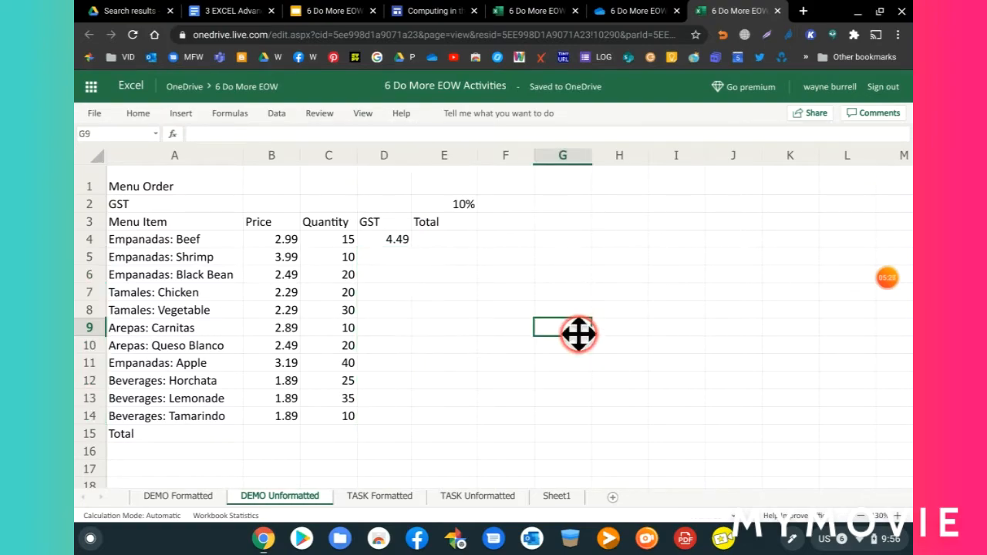
# Lock the row of the GST rate reference in D4, making the formula =(B4*C4)*E$2.
pyautogui.doubleClick(391, 246)
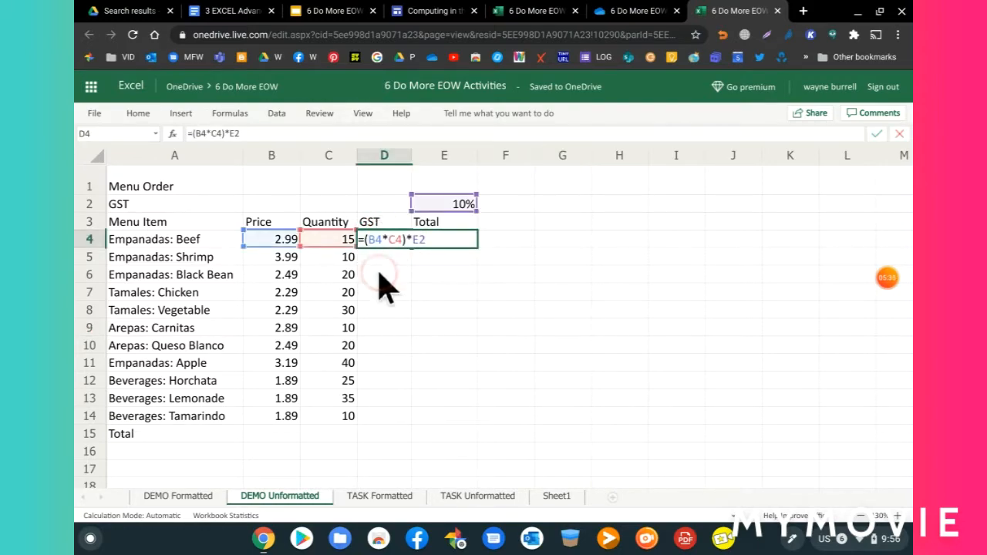
pyautogui.click(421, 240)
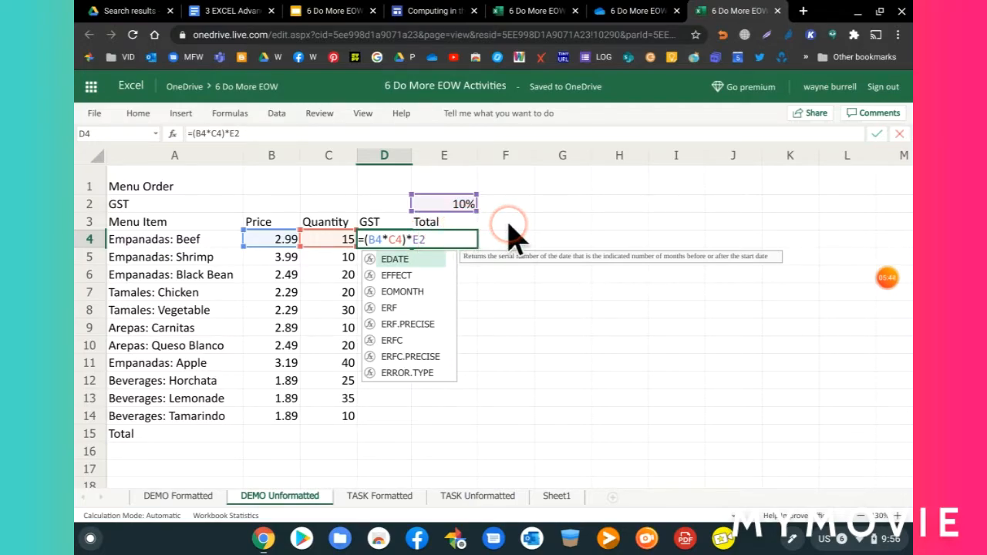
pyautogui.write('$')
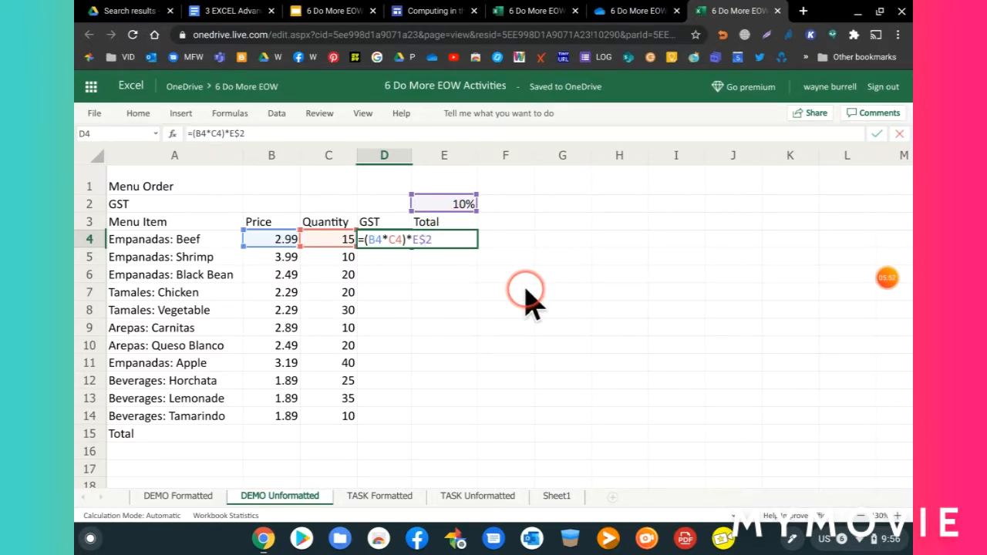
pyautogui.press('Return')
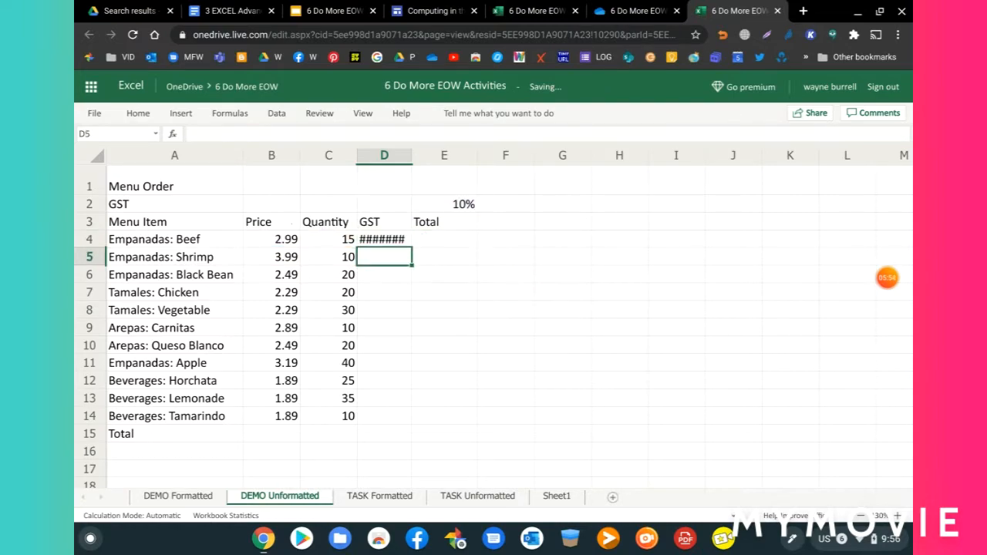
# Fill the GST formula from D4 down to D14, and check the rate reference in the copied formulas in D5 and D6.
pyautogui.click(405, 240)
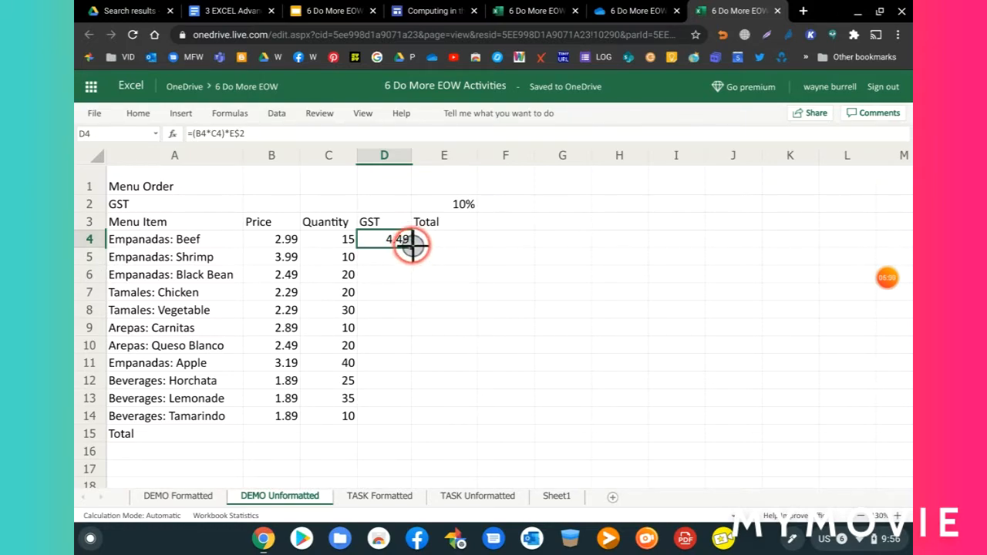
pyautogui.moveTo(412, 245); pyautogui.dragTo(405, 414)
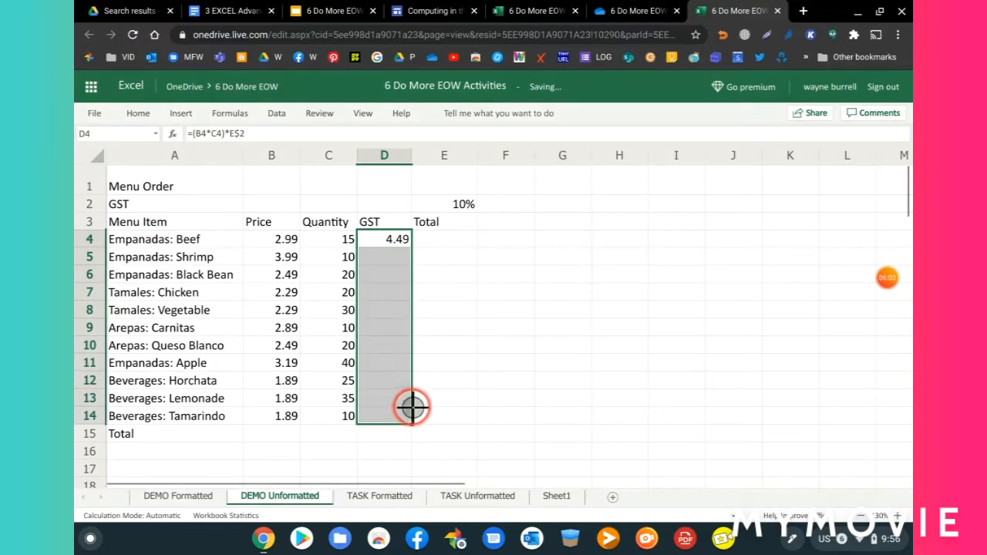
pyautogui.click(583, 400)
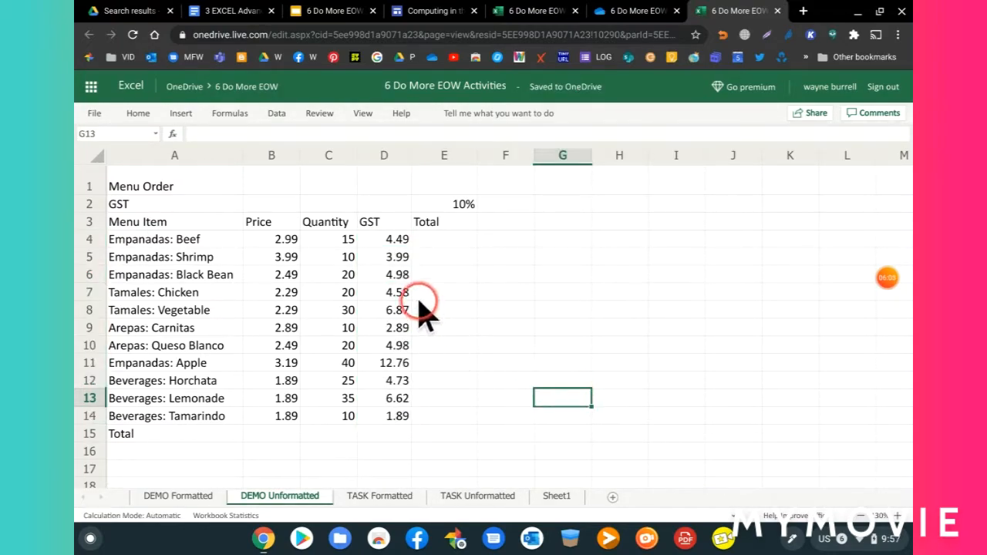
pyautogui.doubleClick(392, 259)
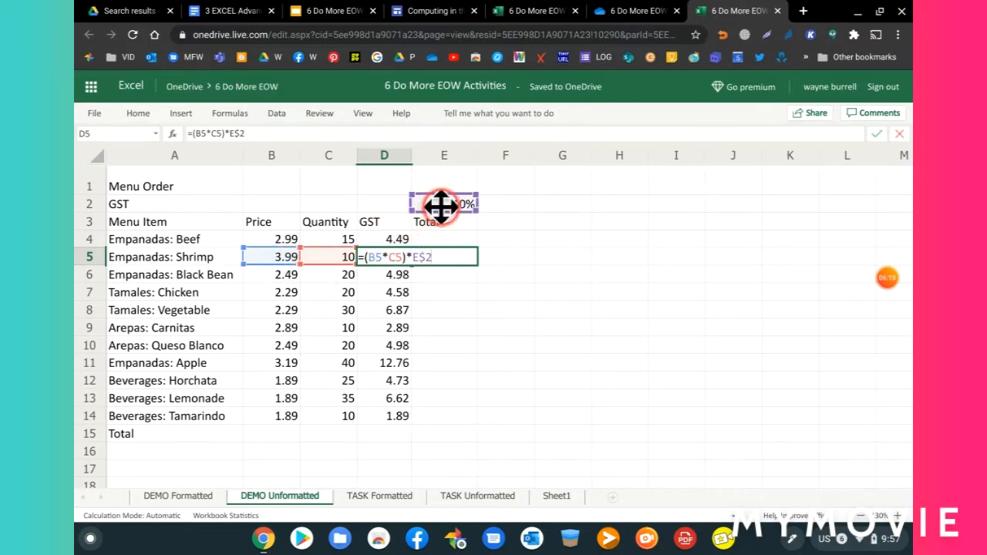
pyautogui.press('Escape')
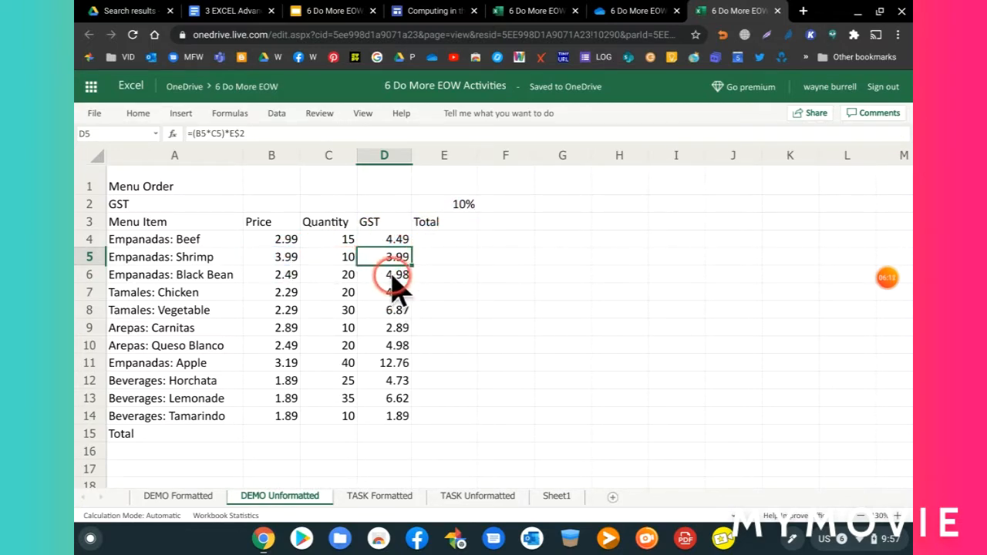
pyautogui.doubleClick(396, 279)
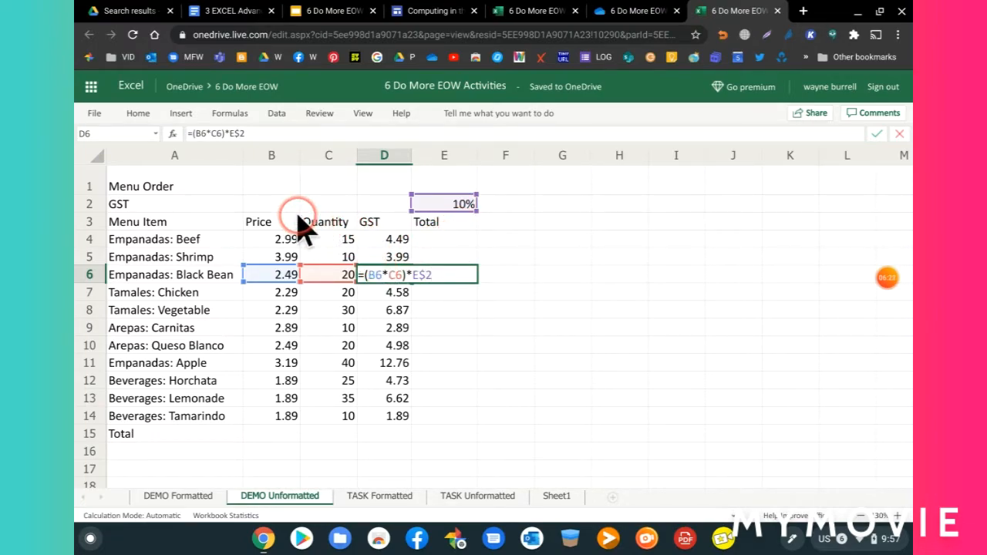
pyautogui.press('Escape')
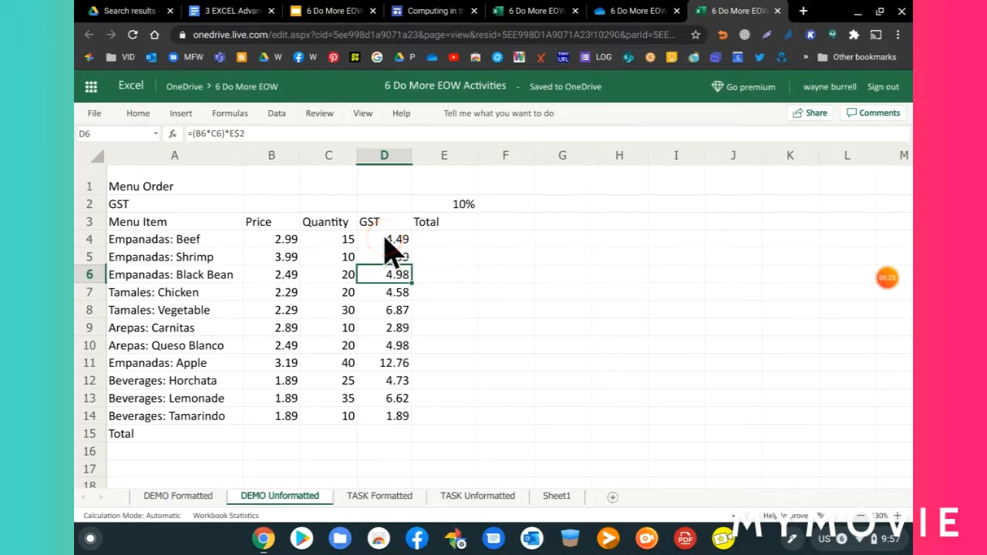
# Enter the formula =(B4*C4)+D4 in E4 to calculate the first item's total including GST.
pyautogui.click(451, 249)
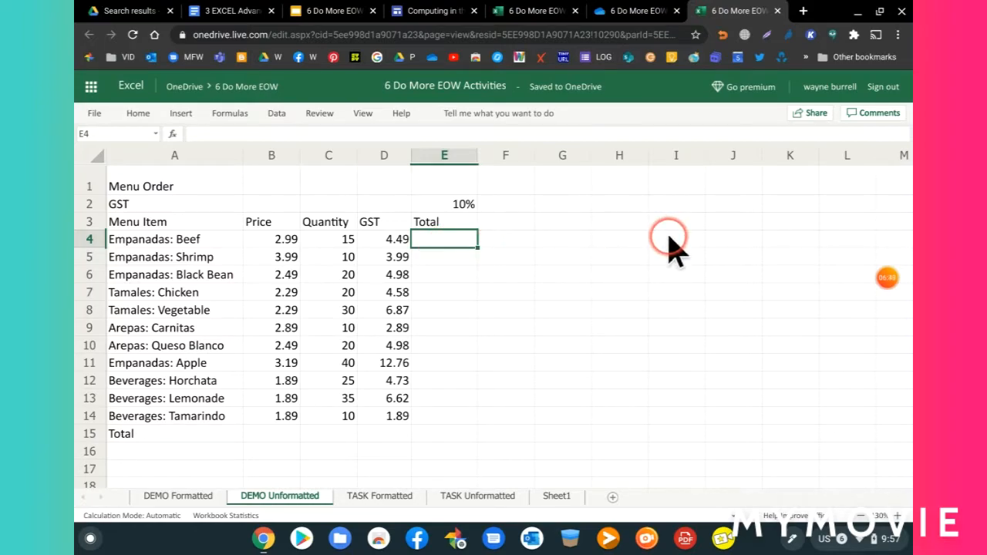
pyautogui.write('=')
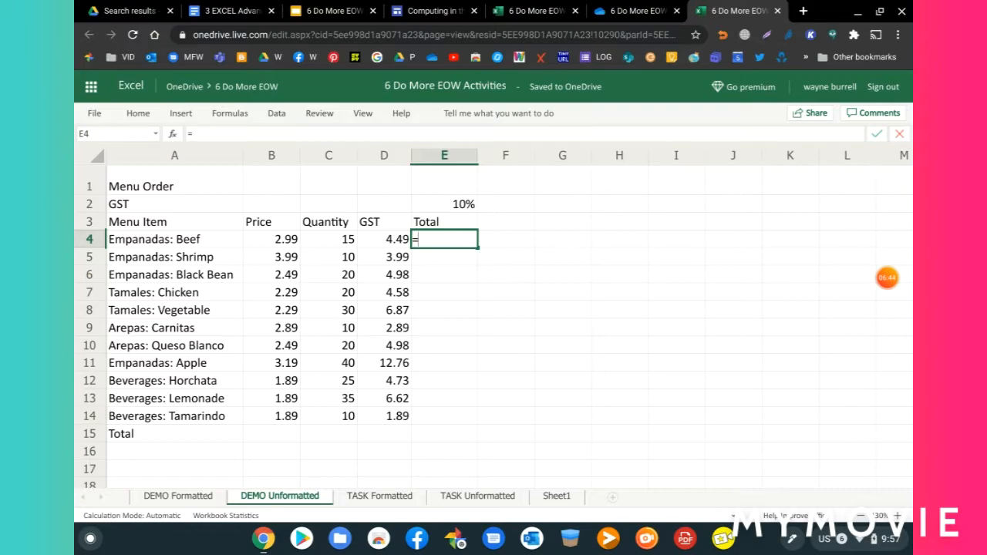
pyautogui.write('(')
pyautogui.click(250, 239)
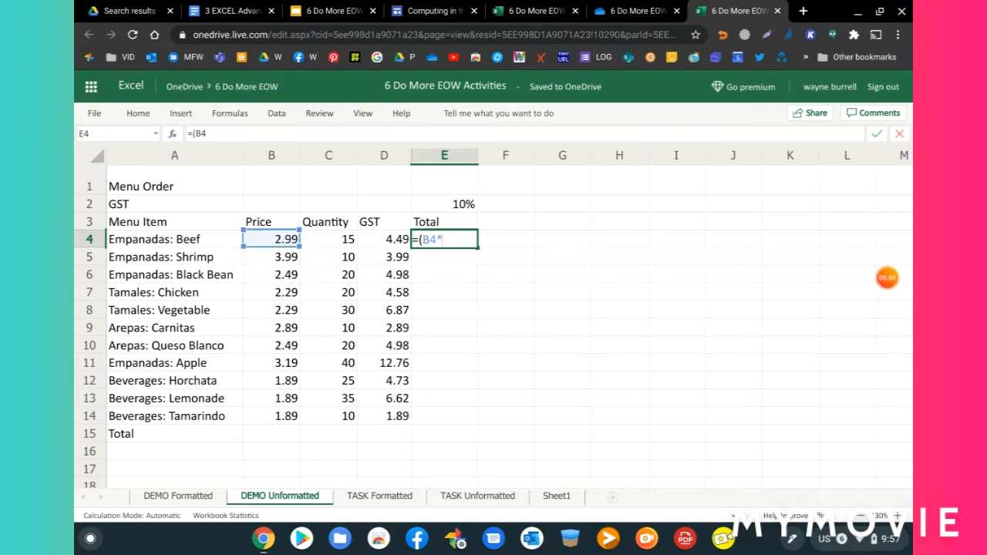
pyautogui.click(332, 235)
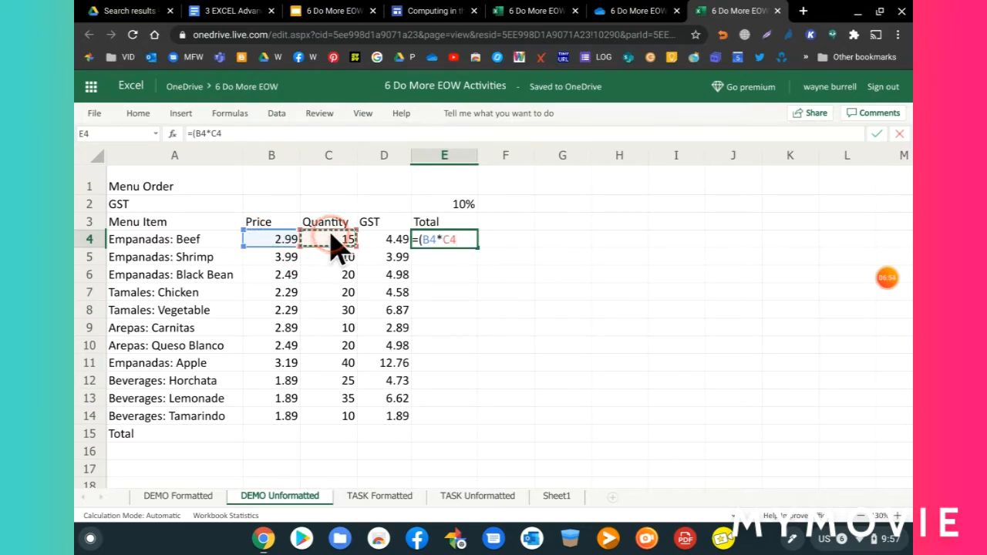
pyautogui.write(')+')
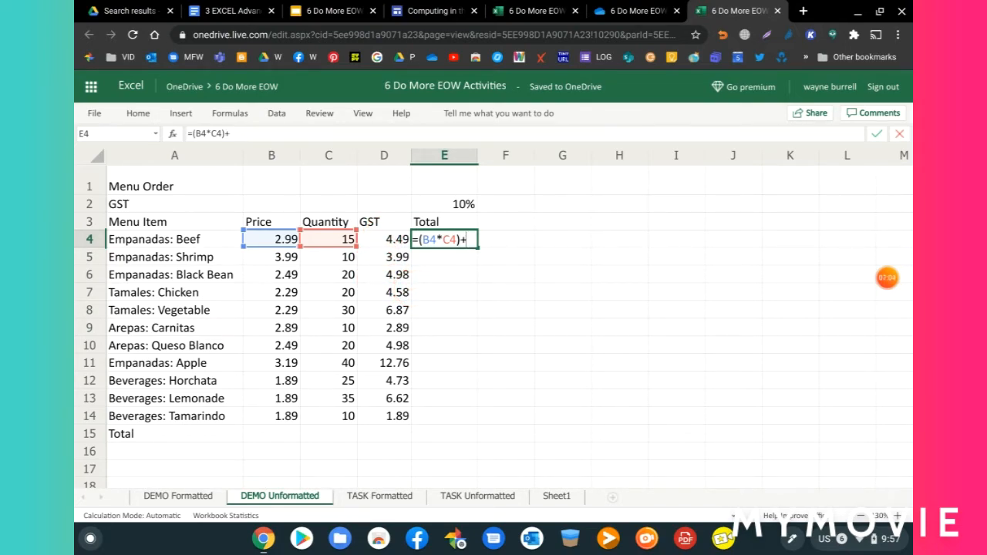
pyautogui.click(387, 245)
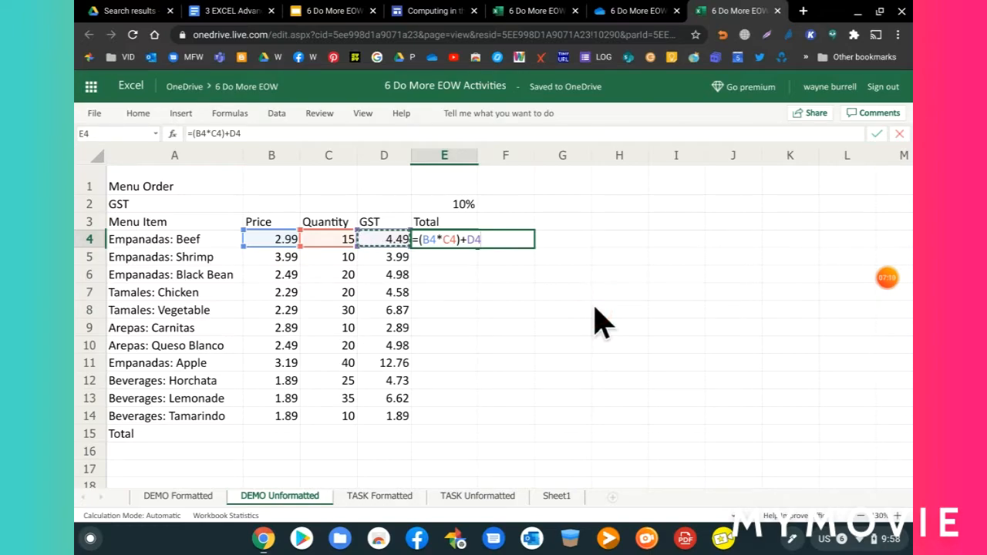
pyautogui.press('Return')
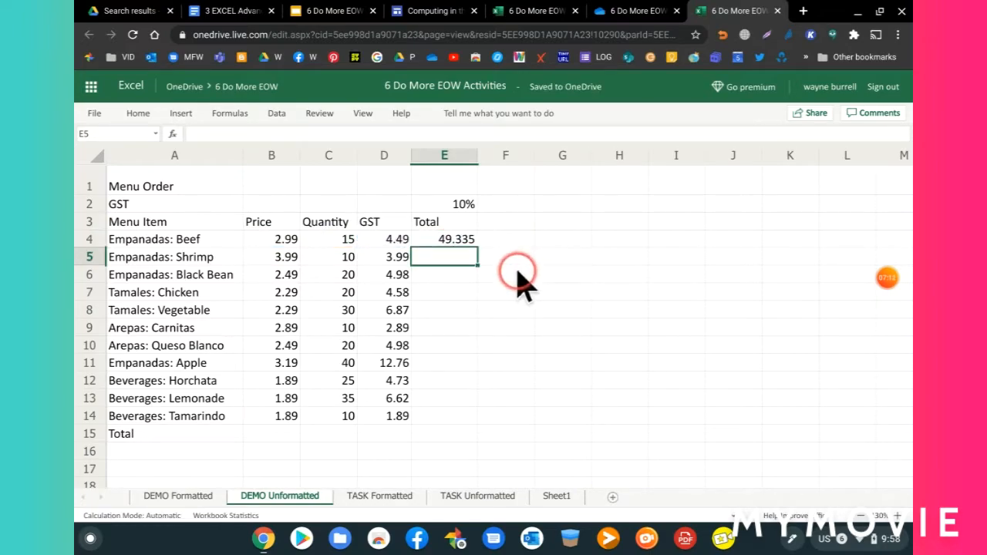
# Fill the Total formula from E4 down to E14.
pyautogui.click(433, 245)
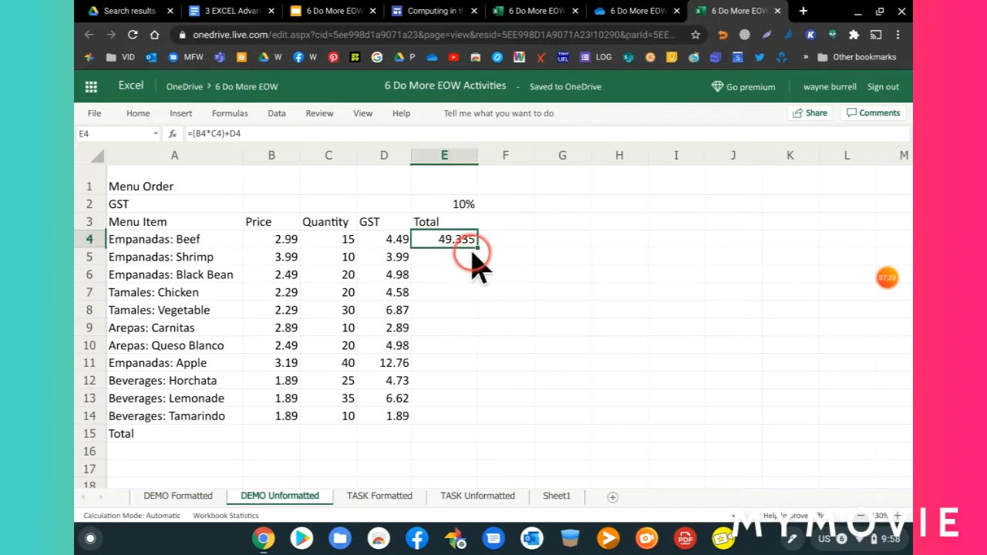
pyautogui.moveTo(476, 248); pyautogui.dragTo(479, 417)
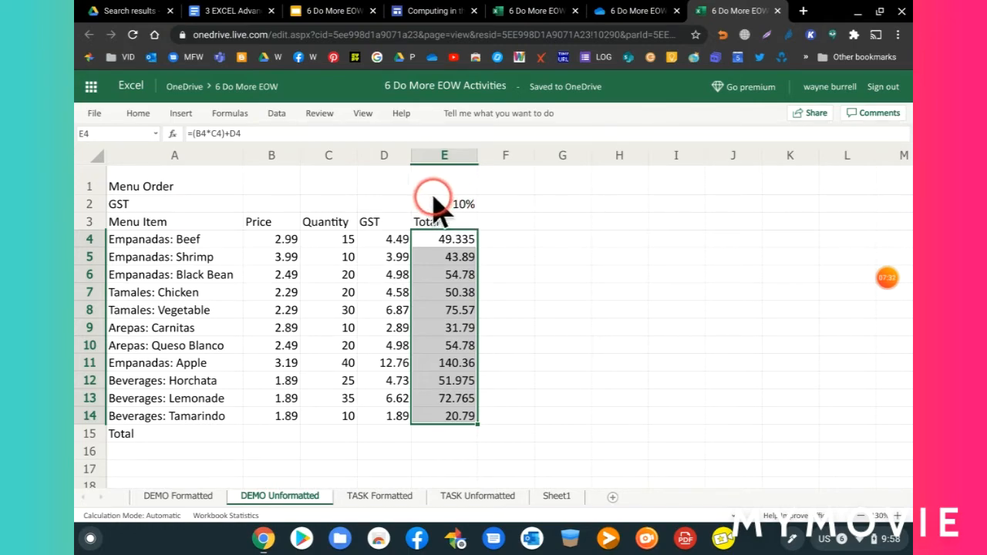
pyautogui.click(566, 416)
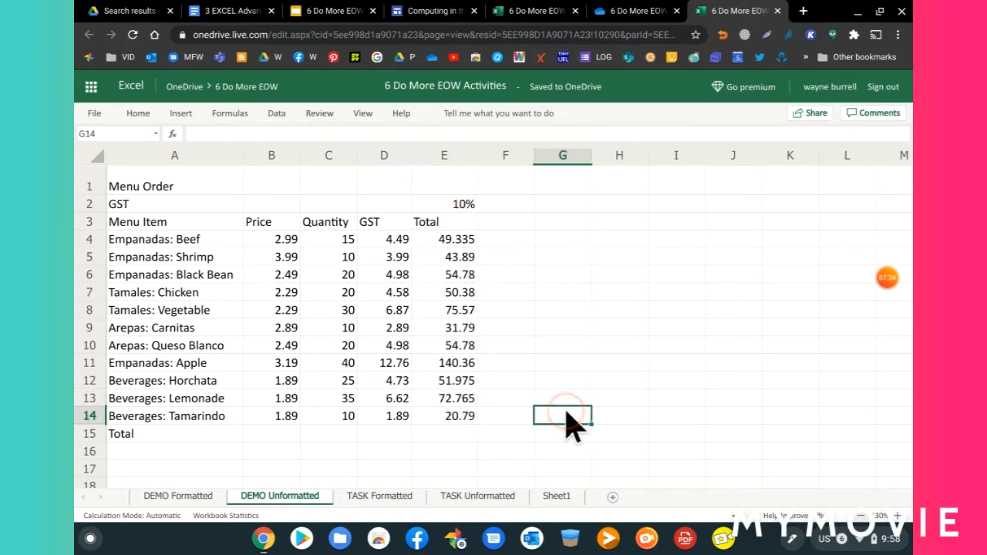
# Add up the Total column in E15 with the AutoSum formula =SUM(E4:E14).
pyautogui.click(438, 437)
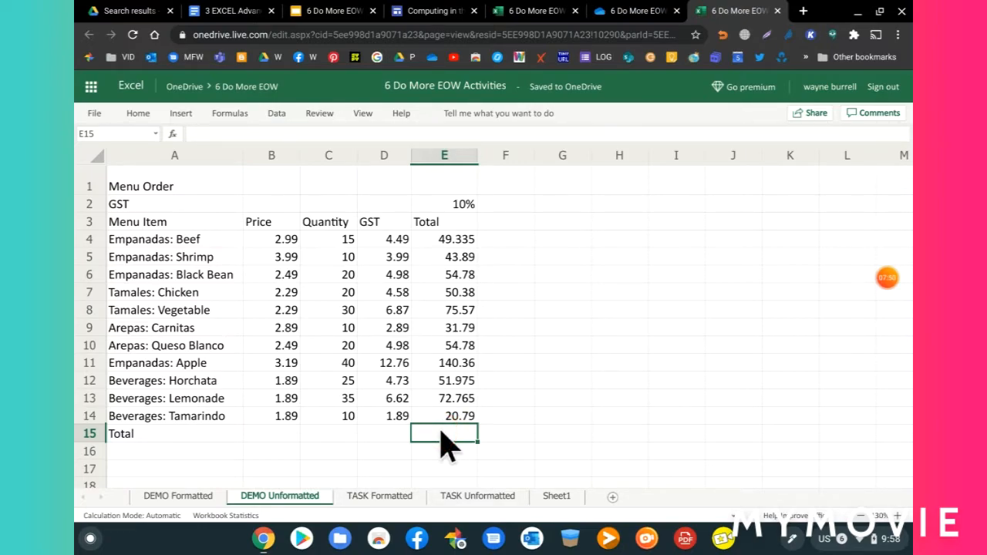
pyautogui.click(139, 113)
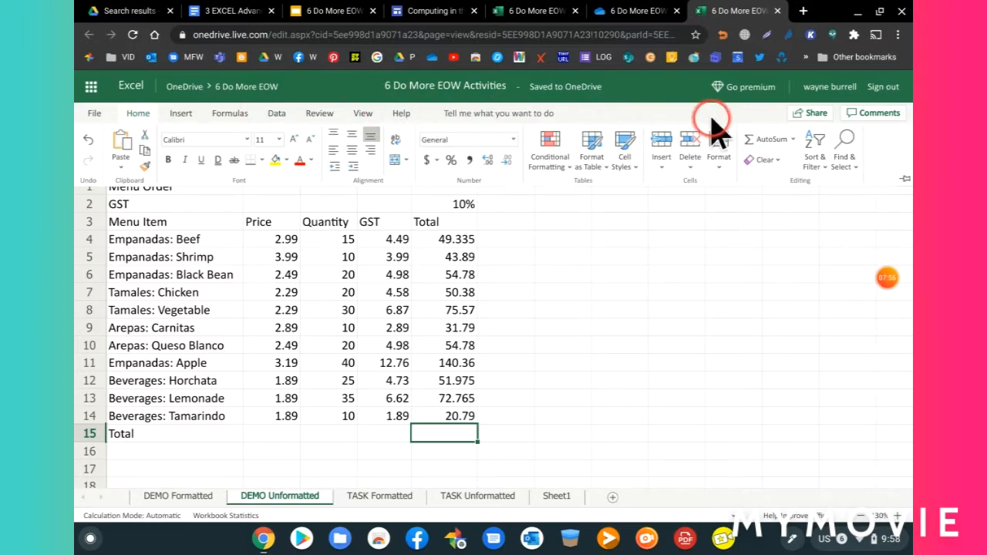
pyautogui.click(794, 140)
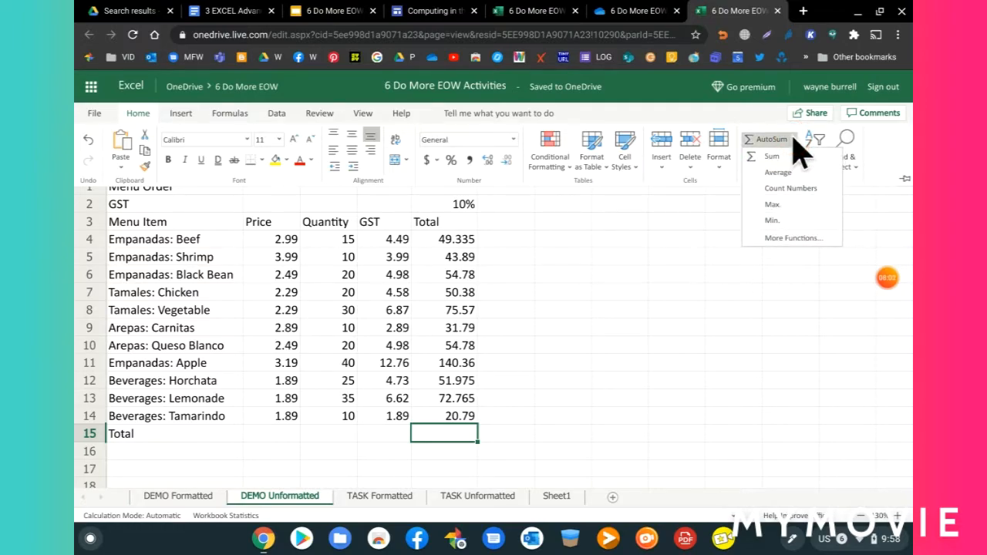
pyautogui.click(783, 156)
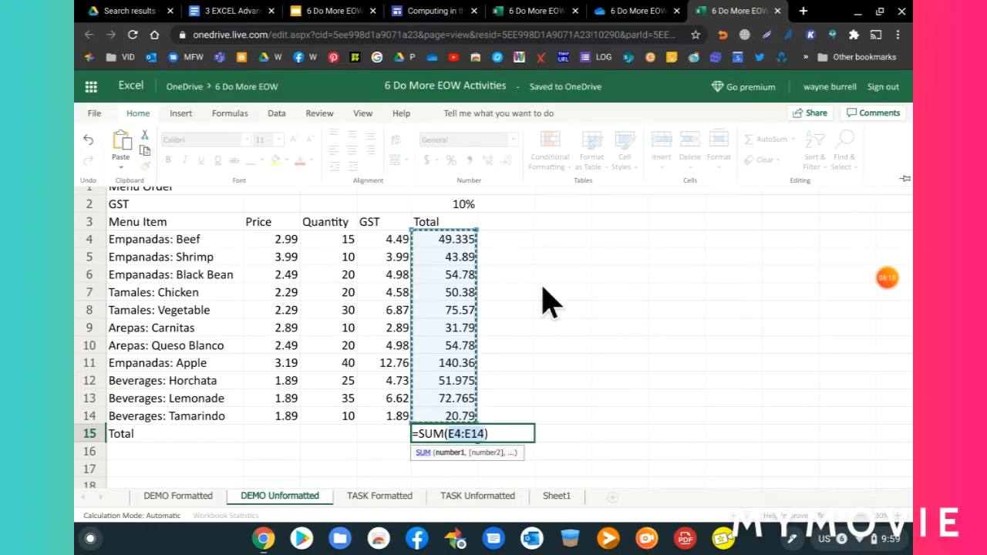
pyautogui.press('Return')
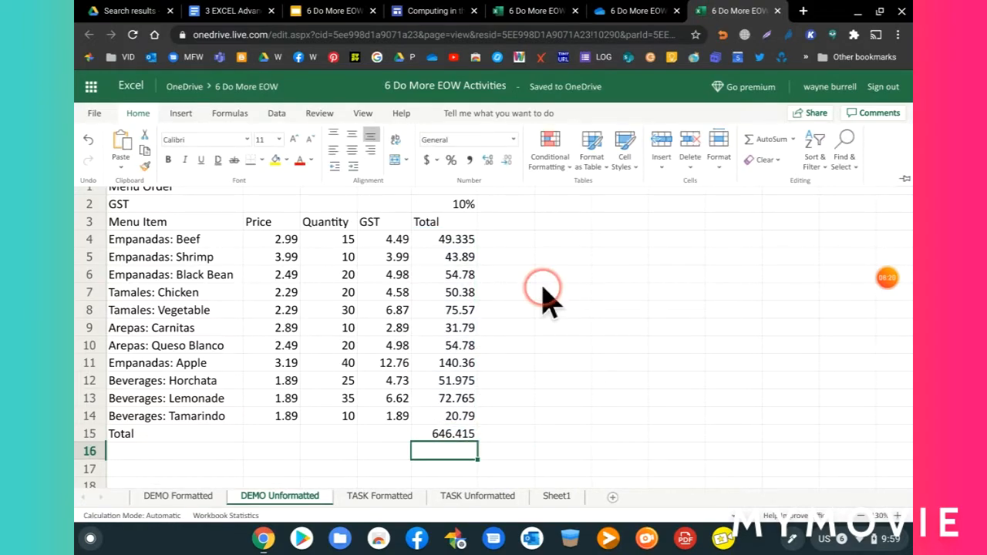
# Examine the grand total in E15 and the decimal places of the Total values in E4:E15.
pyautogui.click(460, 433)
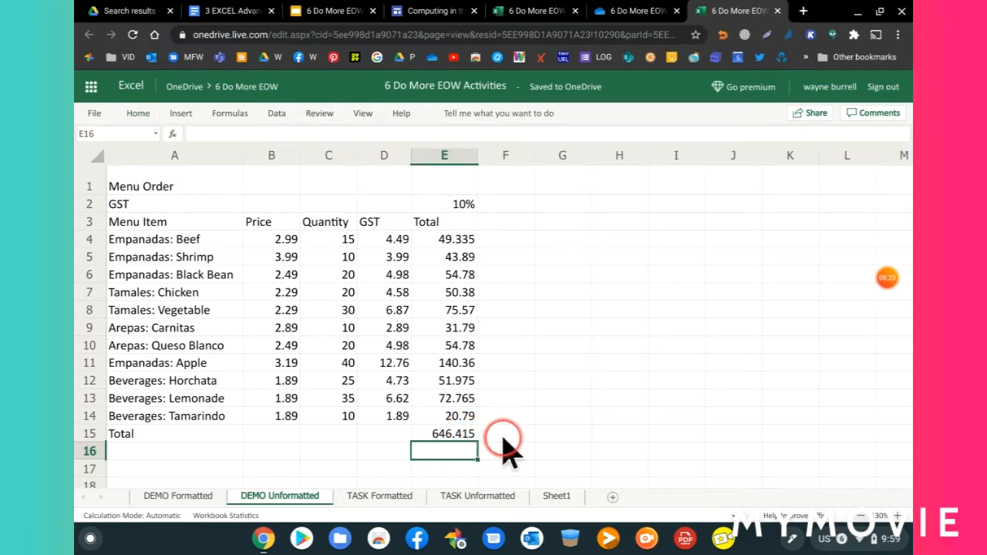
pyautogui.click(460, 436)
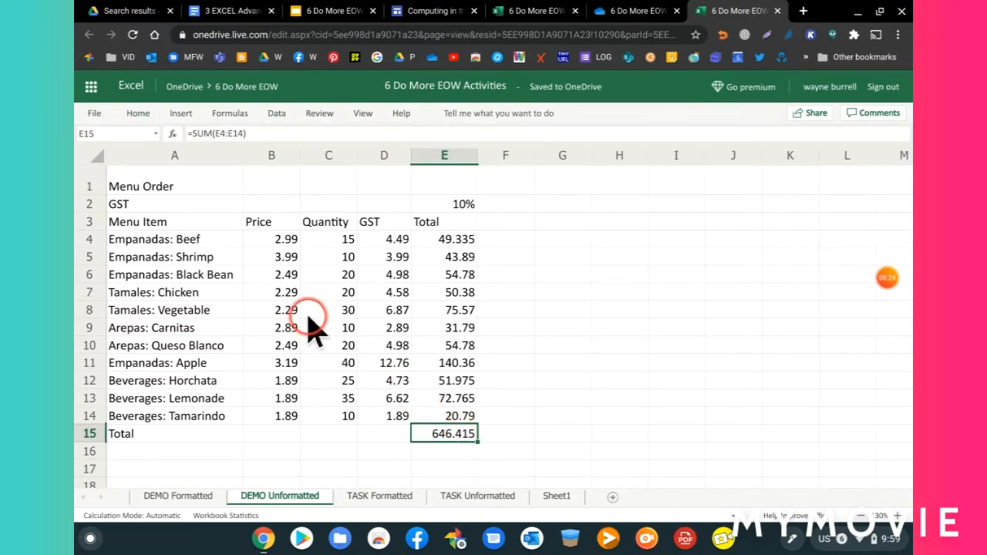
pyautogui.click(457, 240)
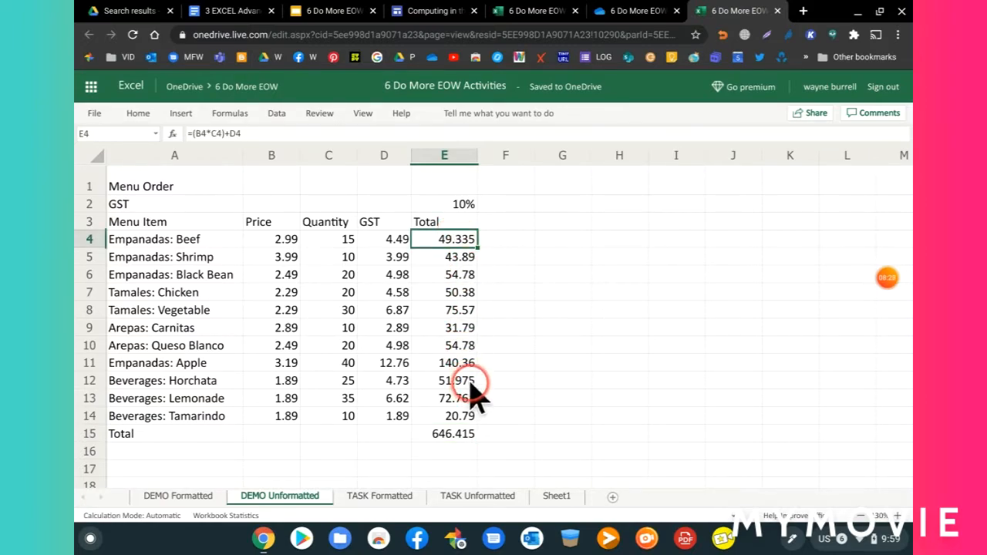
pyautogui.click(468, 384)
pyautogui.click(466, 243)
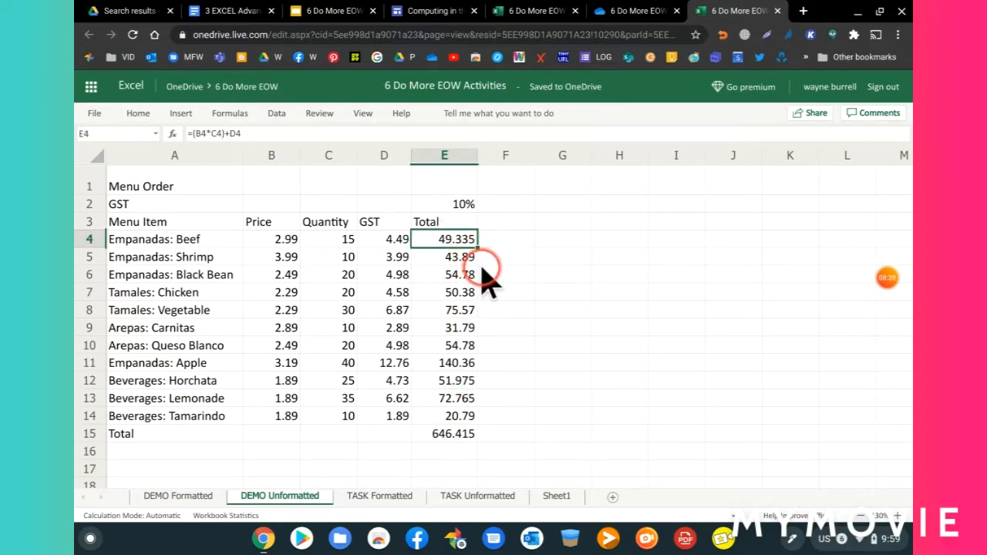
pyautogui.click(535, 259)
pyautogui.moveTo(449, 241); pyautogui.dragTo(461, 434)
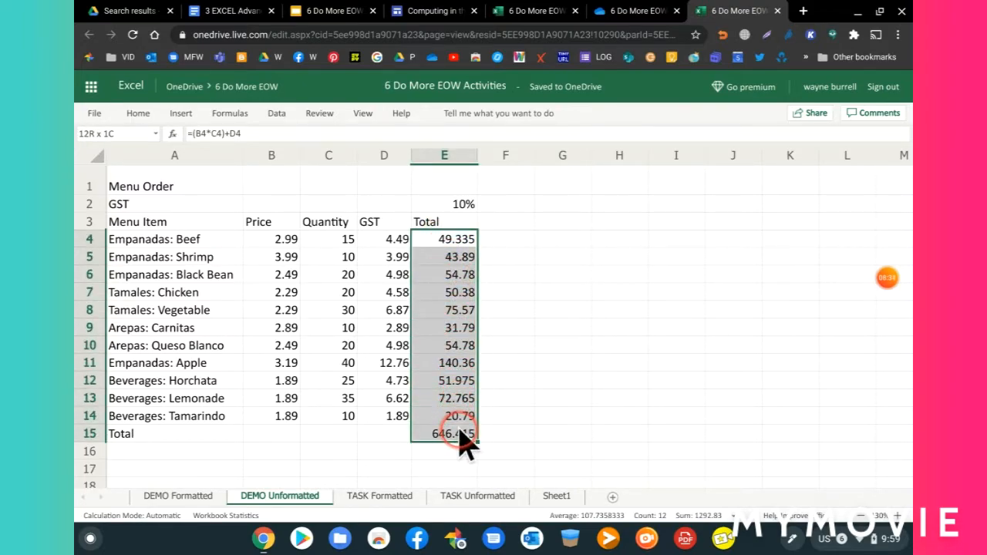
pyautogui.click(551, 417)
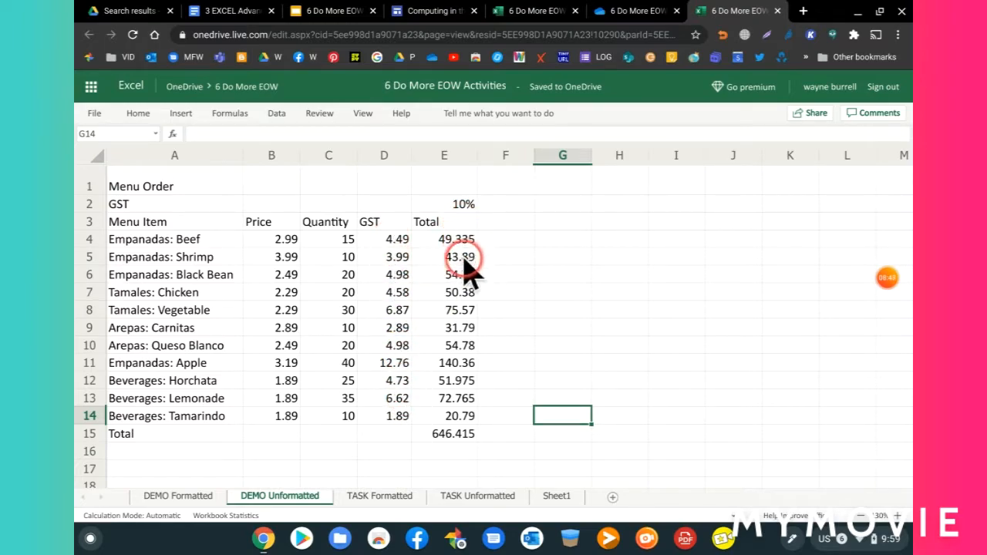
# Apply the $ English (United States) accounting format to the Price, GST and Total values in B4:B14, D4:D14 and E4:E15.
pyautogui.click(270, 245)
pyautogui.moveTo(270, 245); pyautogui.dragTo(272, 413)
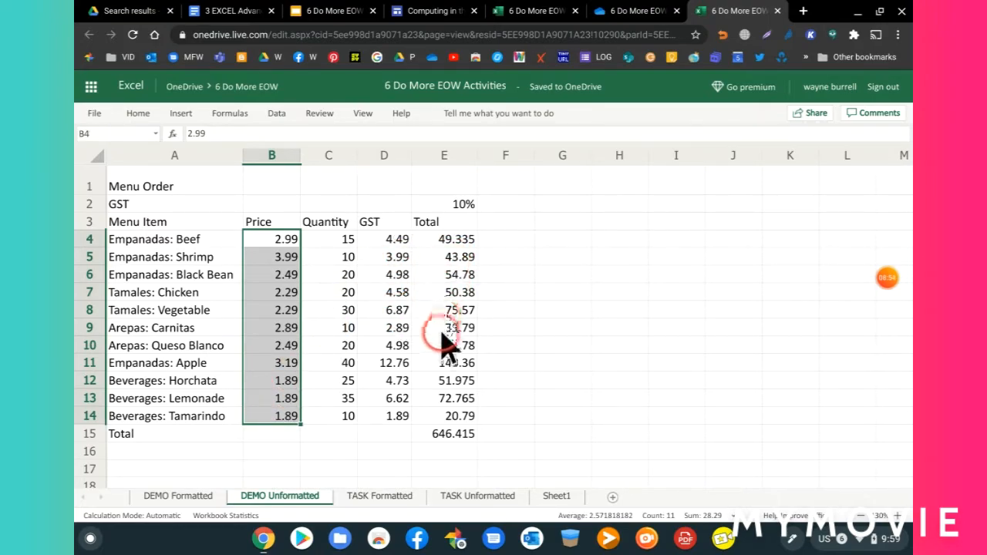
pyautogui.keyDown('ctrl'); pyautogui.click(398, 240); pyautogui.keyUp('ctrl')
pyautogui.moveTo(398, 240); pyautogui.dragTo(407, 420)
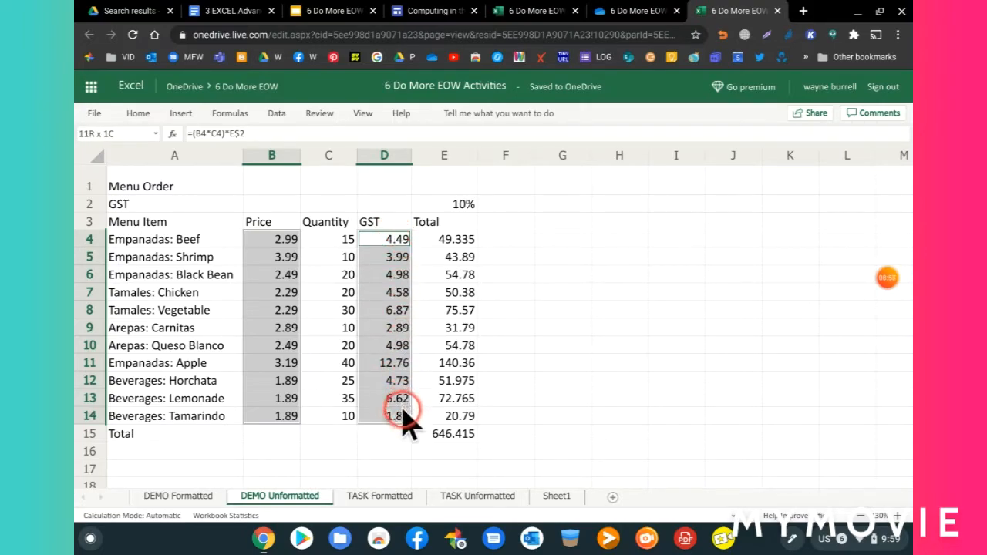
pyautogui.moveTo(452, 239); pyautogui.dragTo(460, 440)
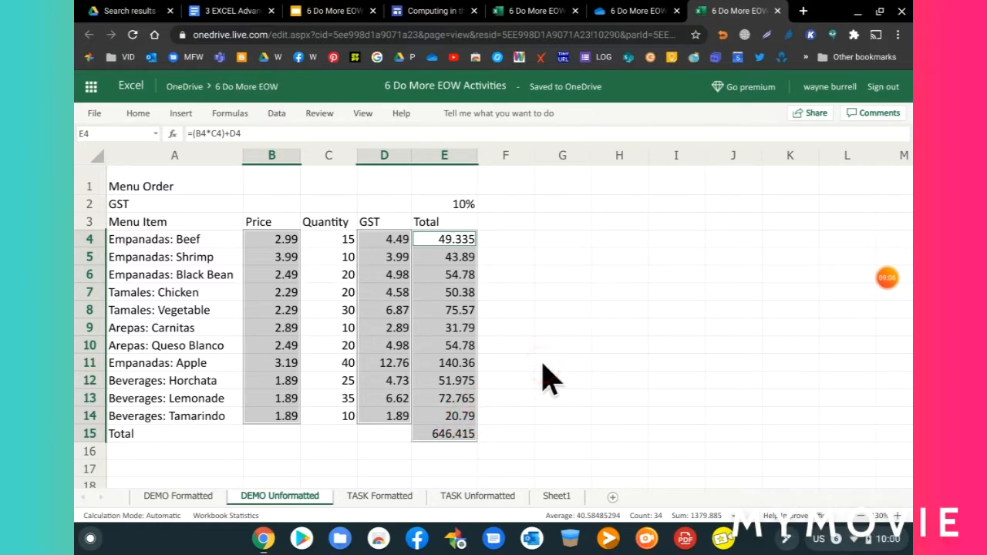
pyautogui.click(139, 115)
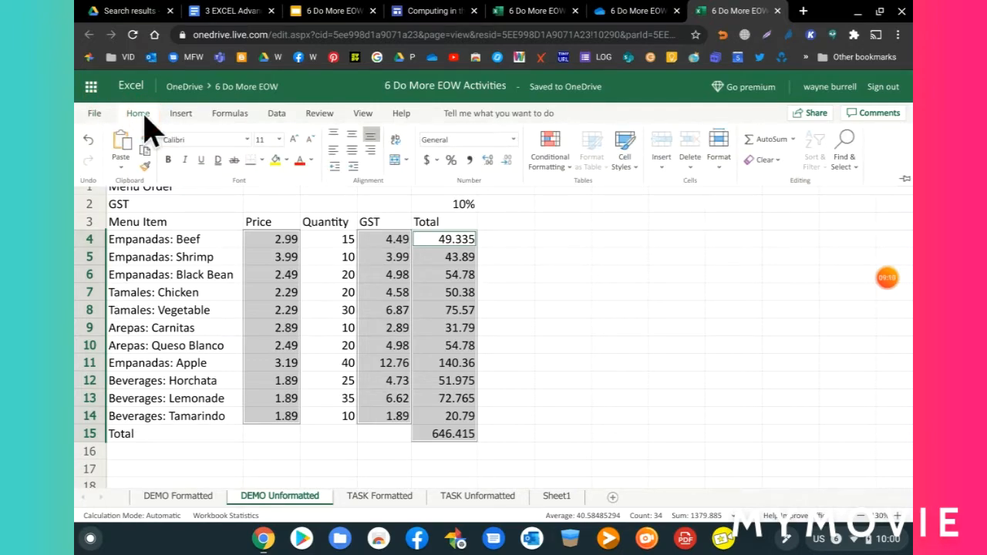
pyautogui.click(429, 165)
pyautogui.click(463, 177)
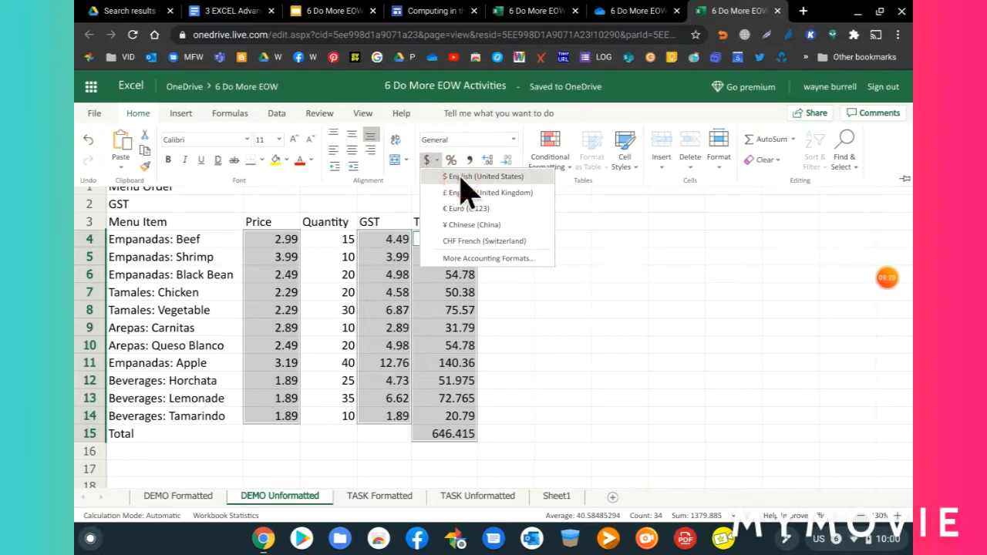
pyautogui.click(463, 177)
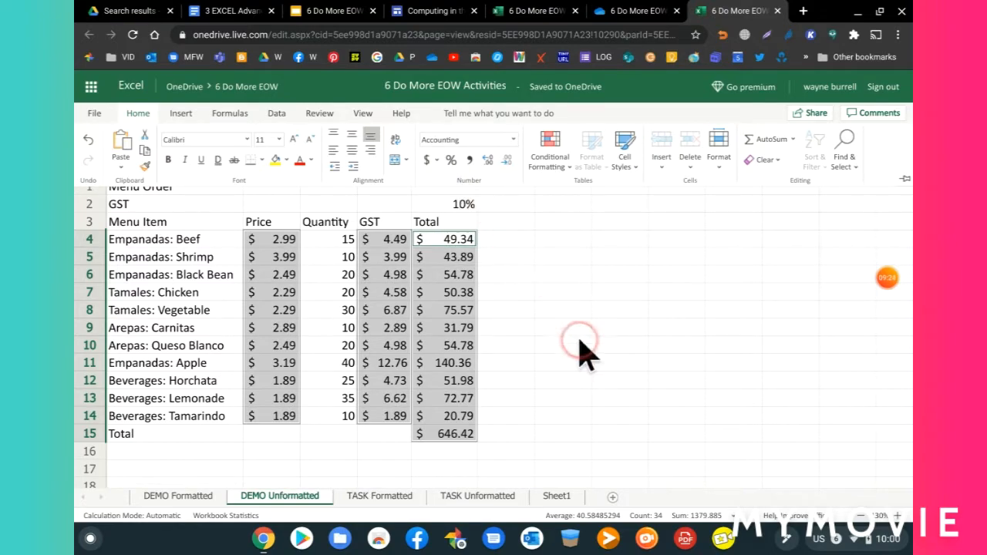
pyautogui.click(595, 381)
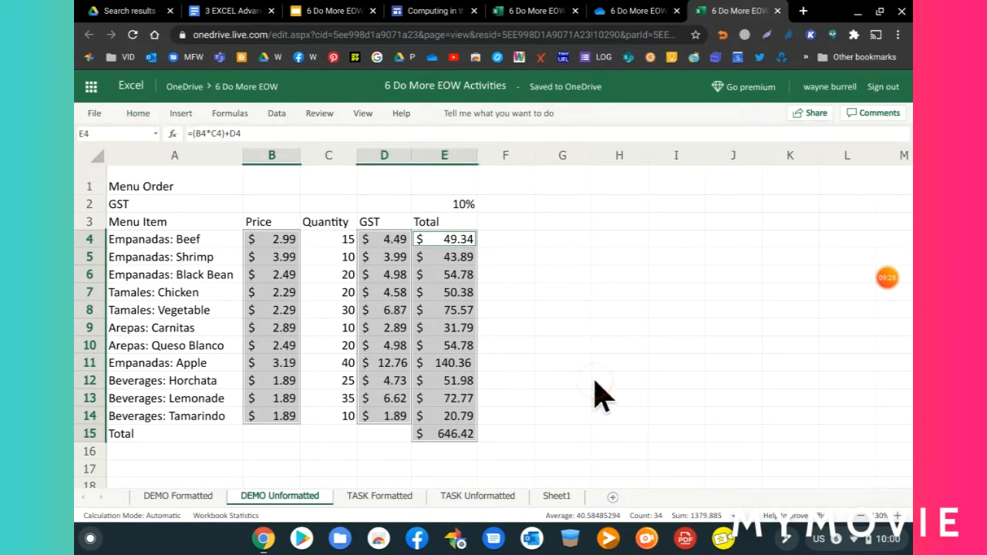
pyautogui.click(594, 381)
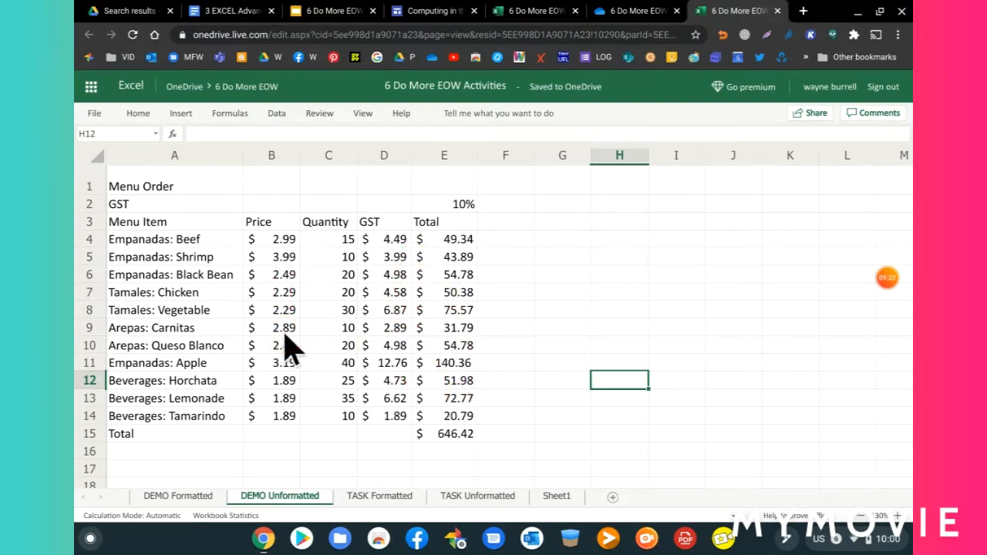
# Check the title on the DEMO Formatted sheet, then merge and center the Menu Order title across A1:E1 on DEMO Unformatted.
pyautogui.click(185, 498)
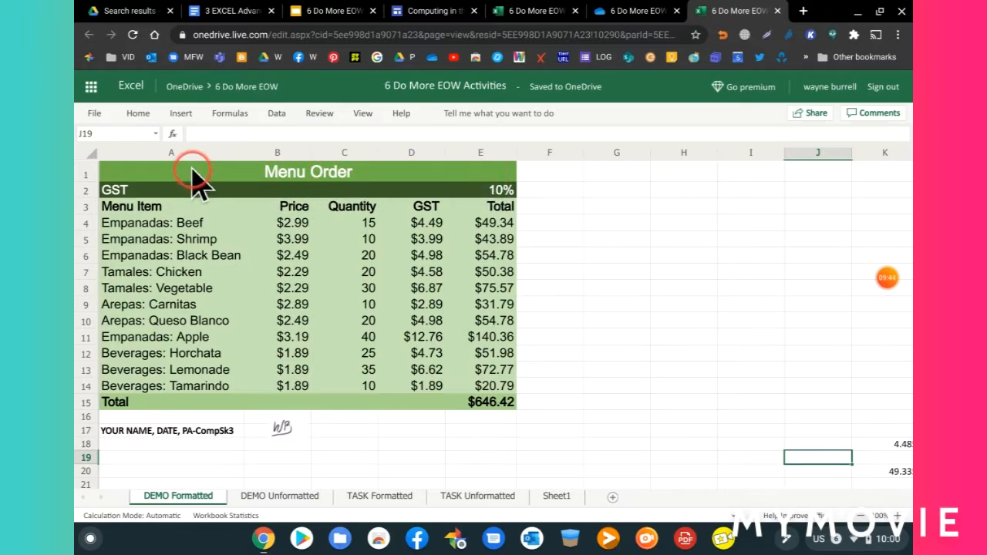
pyautogui.click(287, 497)
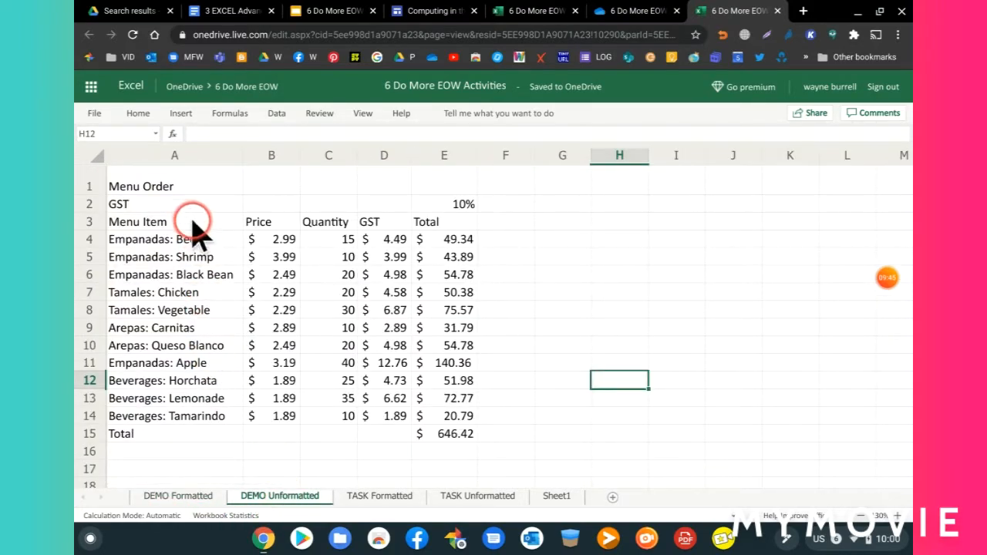
pyautogui.moveTo(139, 194); pyautogui.dragTo(430, 189)
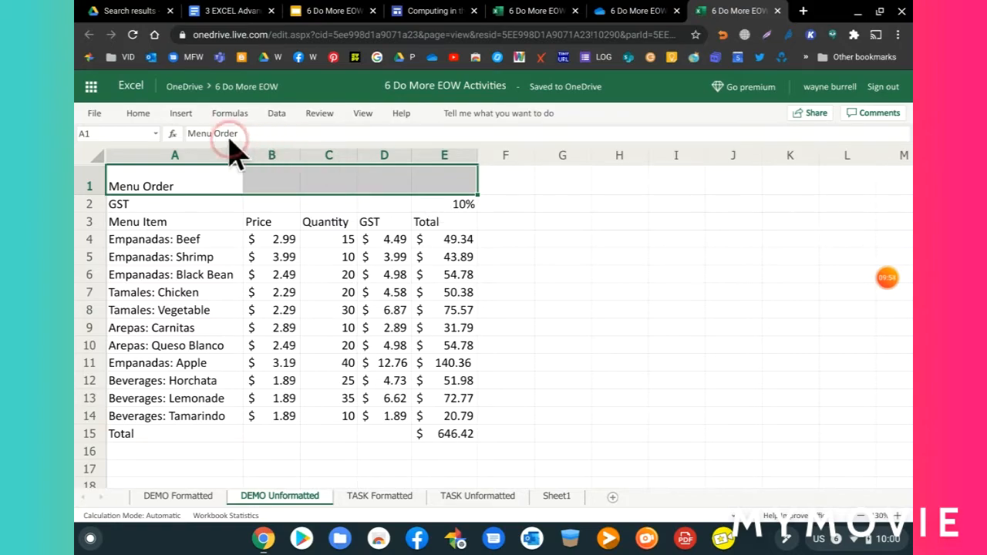
pyautogui.click(135, 116)
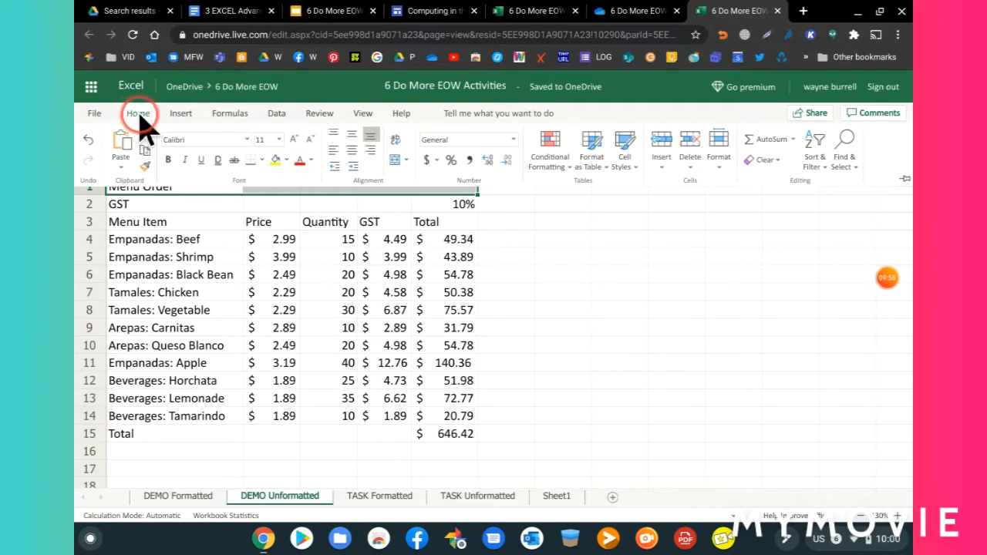
pyautogui.click(395, 161)
pyautogui.click(513, 270)
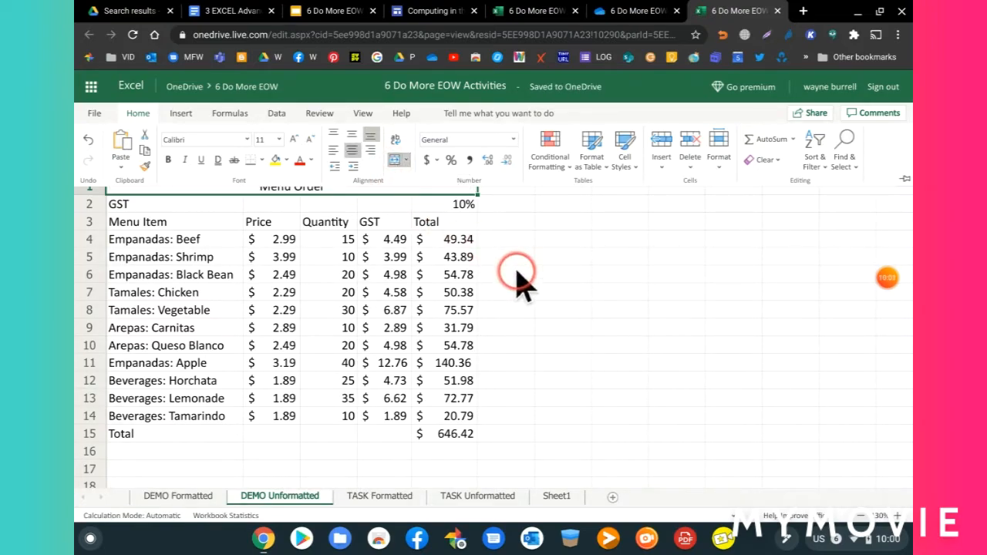
# Set the font size of the merged Menu Order title to 18.
pyautogui.click(319, 187)
pyautogui.click(173, 180)
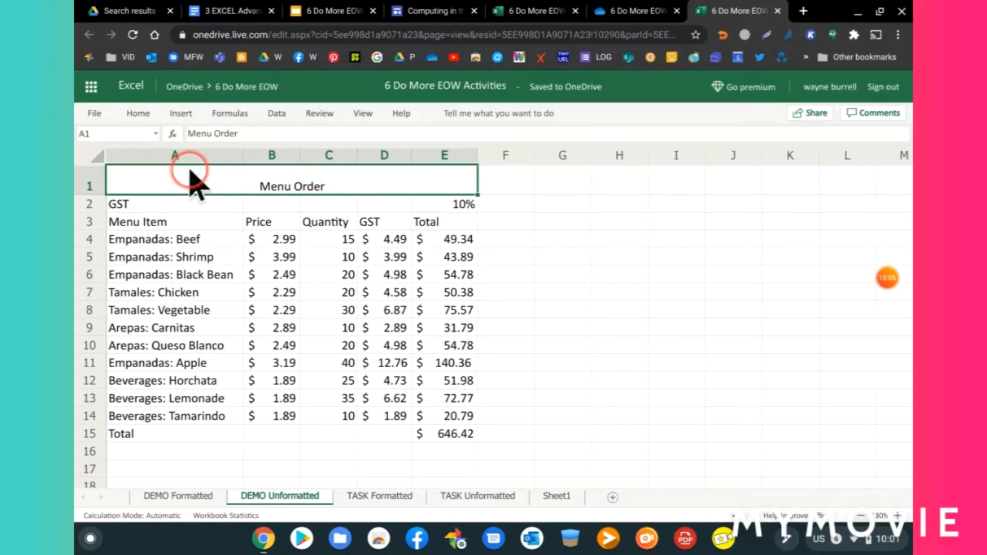
pyautogui.click(137, 113)
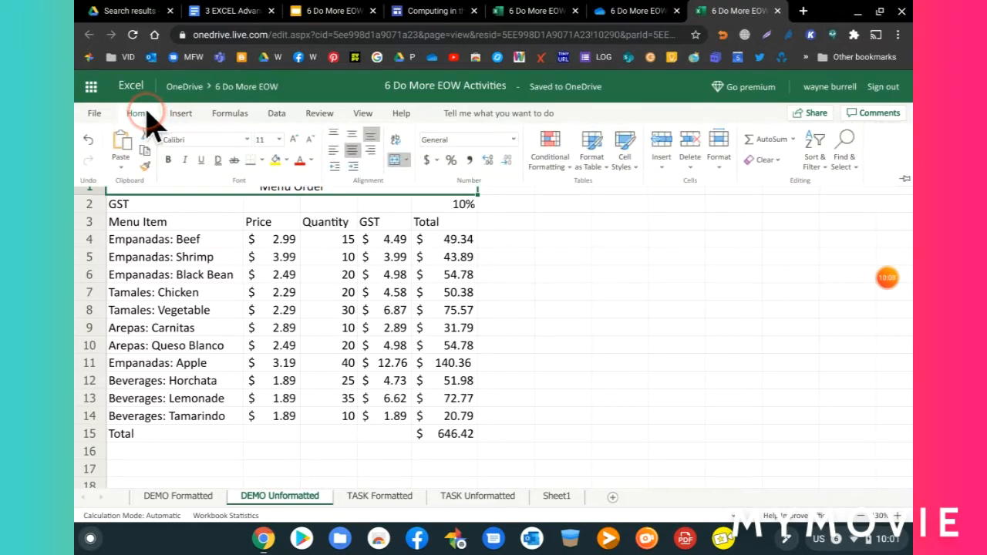
pyautogui.click(311, 160)
pyautogui.click(309, 163)
pyautogui.click(280, 139)
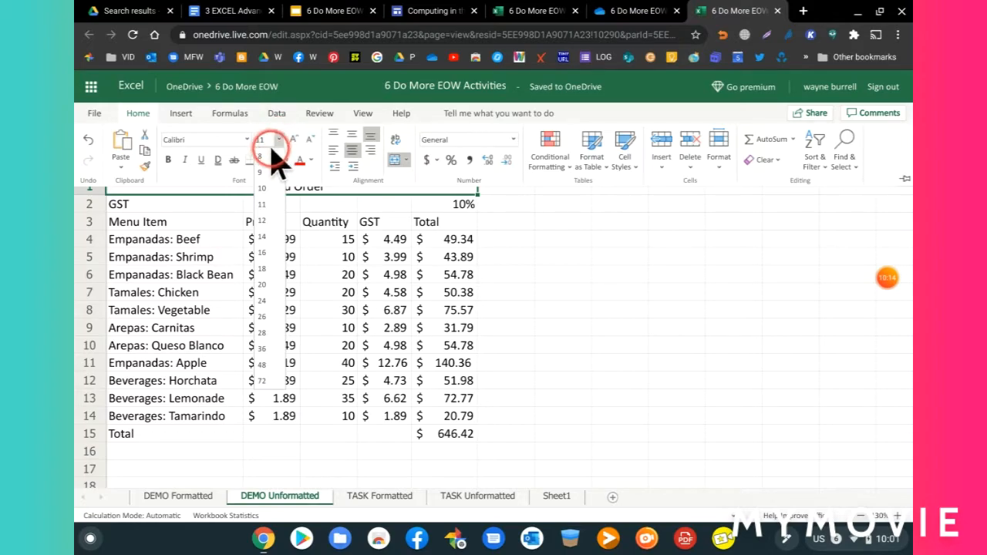
pyautogui.click(263, 269)
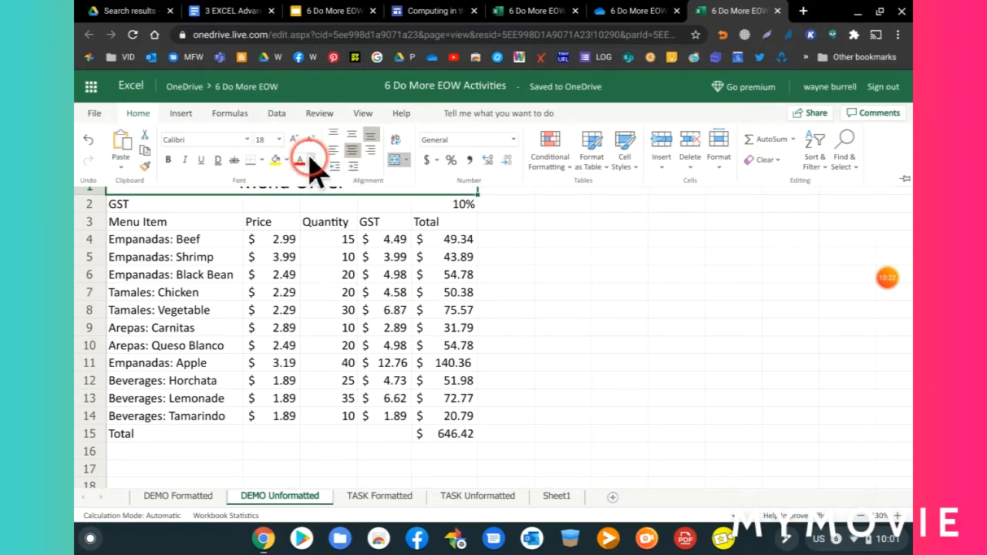
# Make the Menu Order title in row 1 bold.
pyautogui.click(514, 269)
pyautogui.click(292, 183)
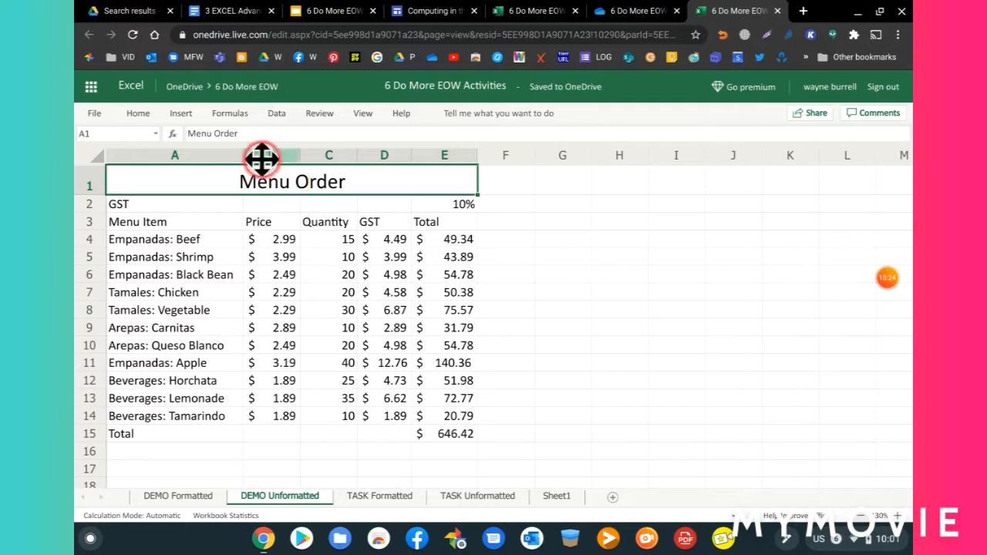
pyautogui.click(139, 113)
pyautogui.click(169, 160)
pyautogui.click(591, 358)
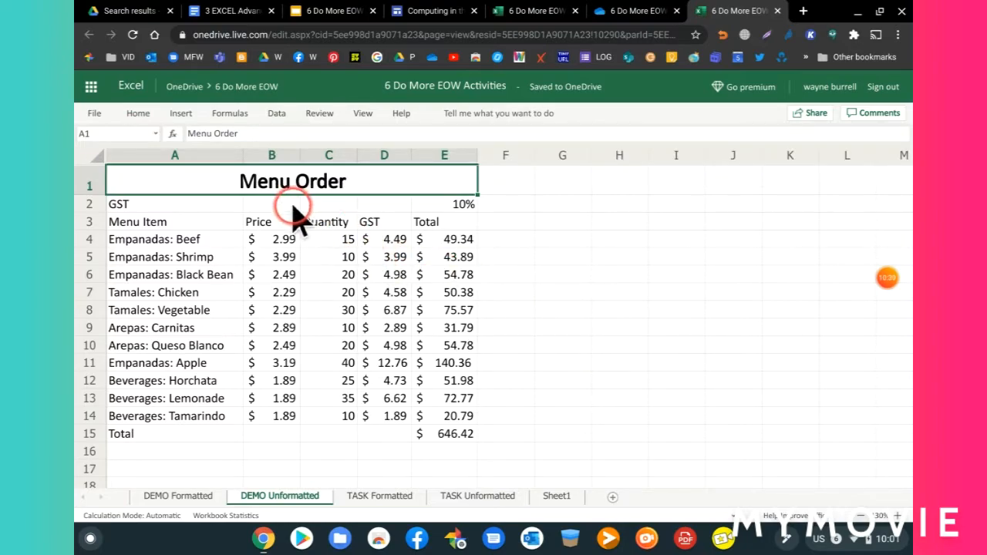
# Pin the ribbon so it stays open and zoom the sheet out to 115%.
pyautogui.click(137, 115)
pyautogui.click(902, 181)
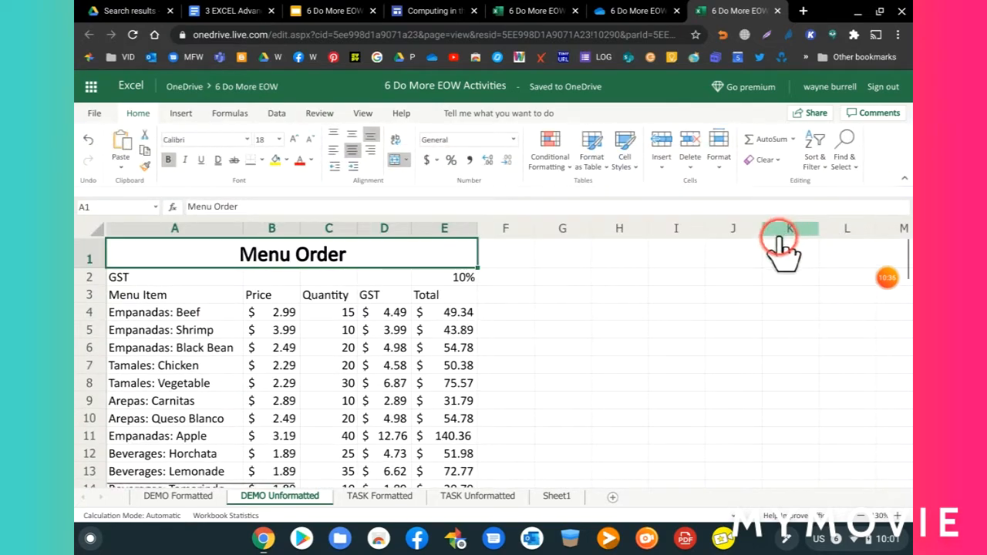
pyautogui.scroll(-1, 692, 331)
pyautogui.scroll(1, 692, 332)
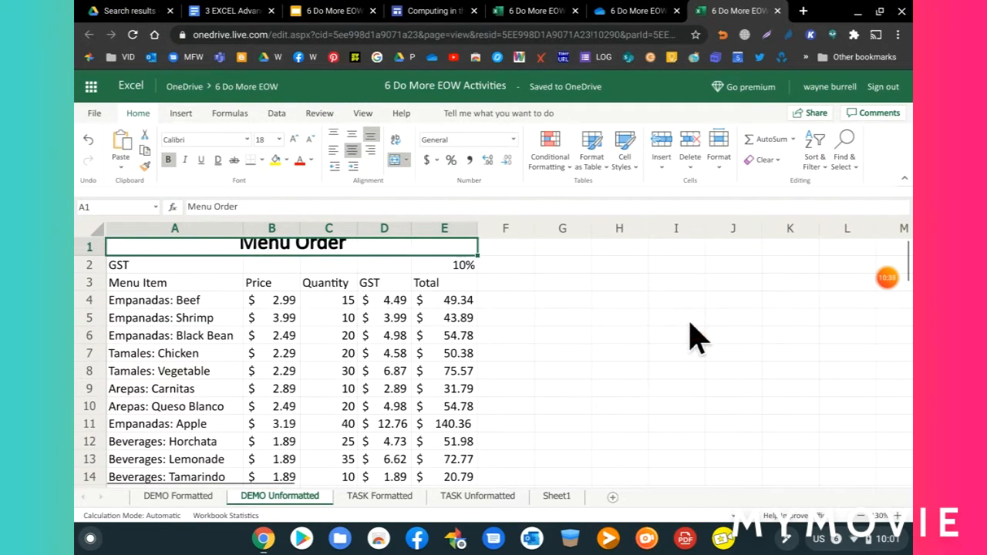
pyautogui.scroll(-1, 691, 331)
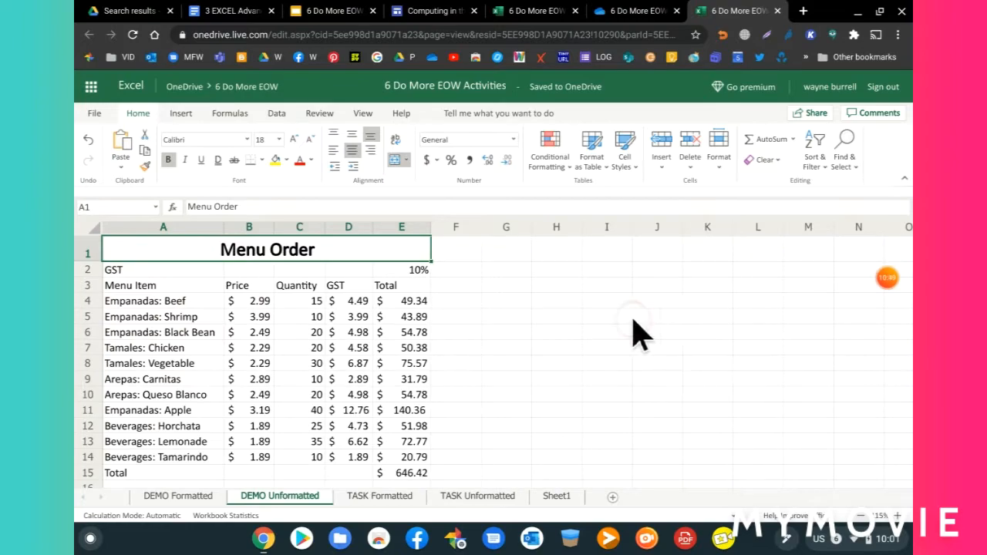
pyautogui.scroll(-1, 596, 320)
pyautogui.scroll(1, 595, 320)
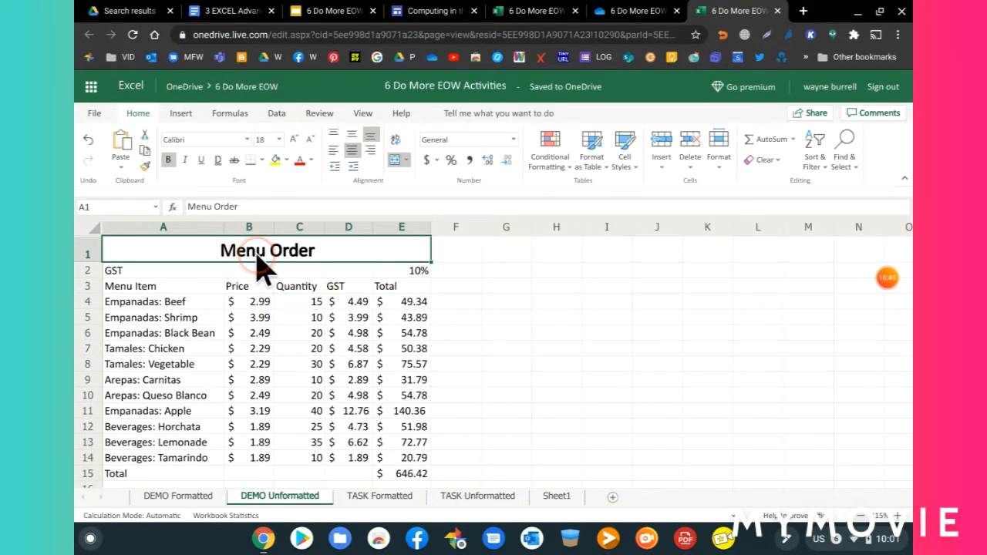
# Compare with the DEMO Formatted sheet and set the font size of A2:E15 on DEMO Unformatted to 14.
pyautogui.click(197, 498)
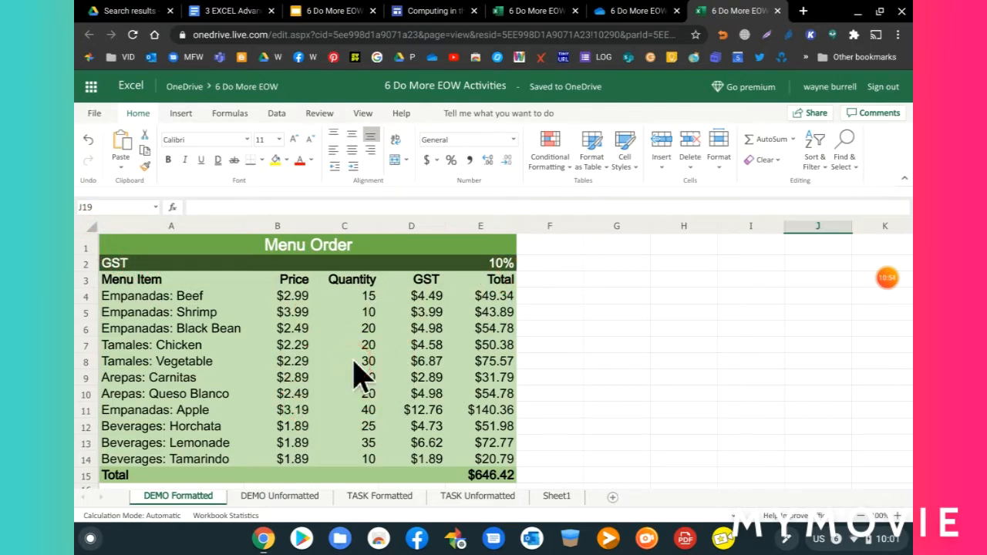
pyautogui.click(251, 498)
pyautogui.moveTo(112, 270); pyautogui.dragTo(405, 389)
pyautogui.scroll(3, 544, 405)
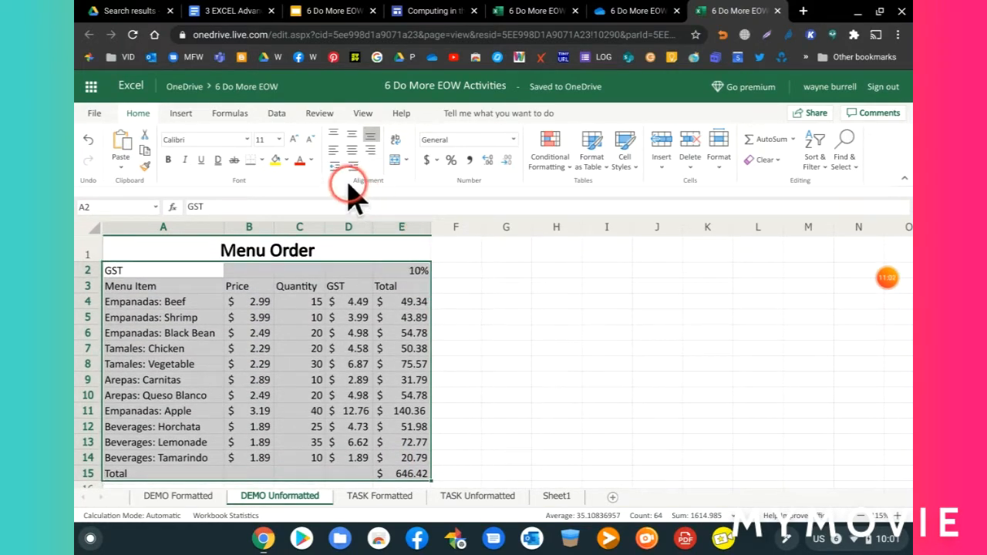
pyautogui.click(281, 141)
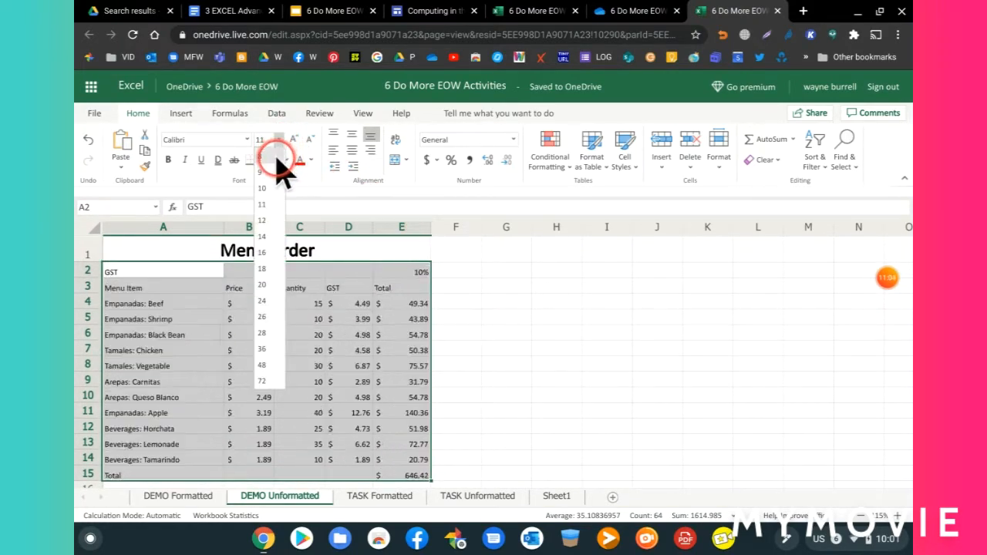
pyautogui.click(266, 237)
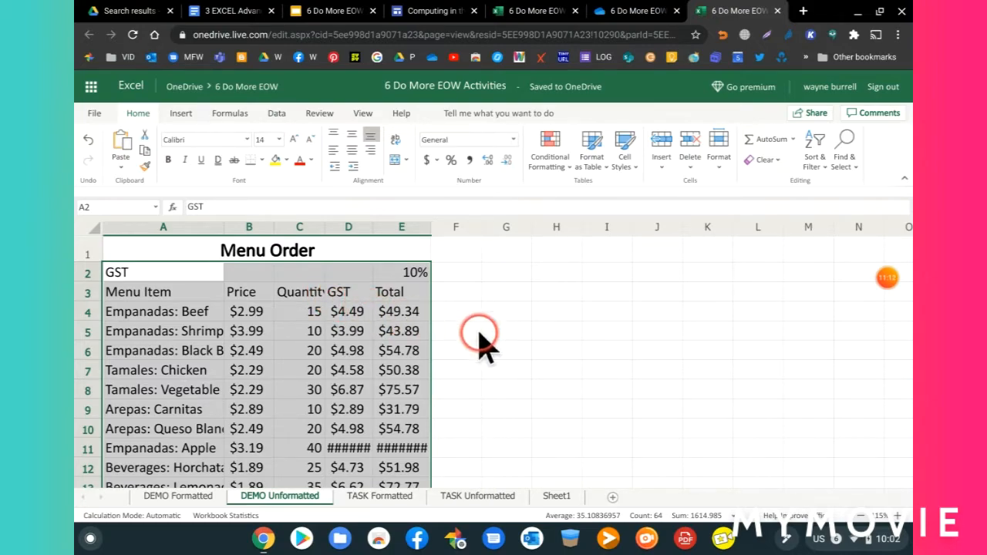
pyautogui.click(540, 351)
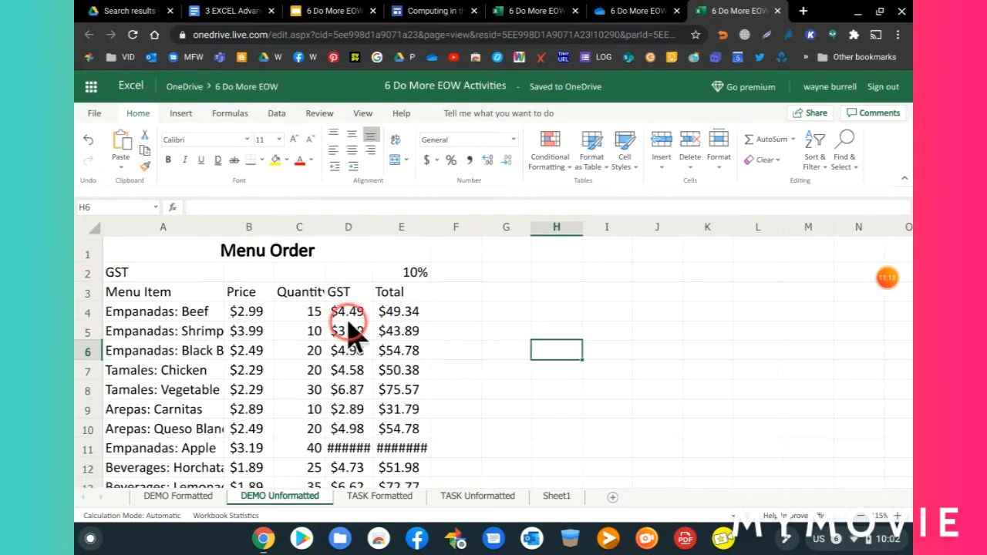
# Widen column C so the full Quantity heading fits.
pyautogui.click(304, 228)
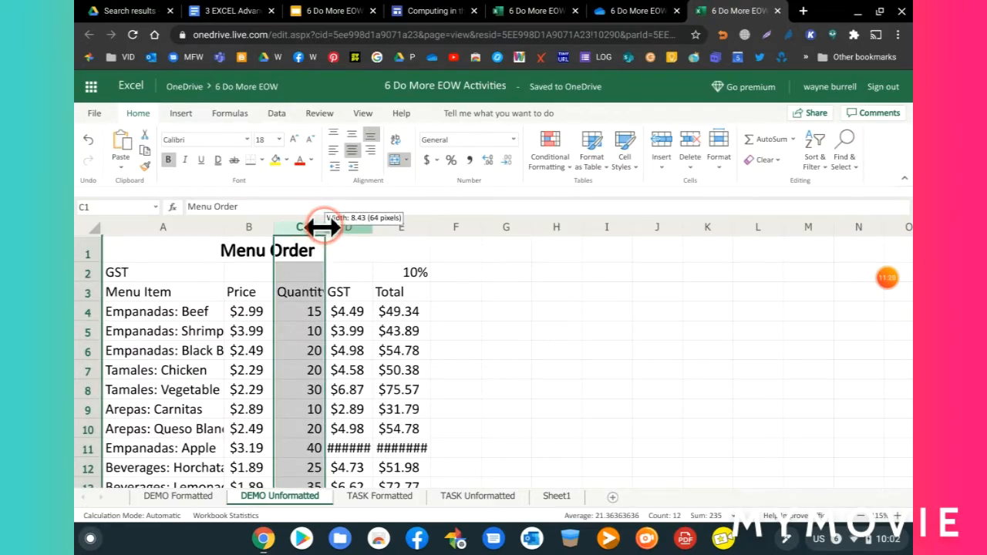
pyautogui.moveTo(322, 227); pyautogui.dragTo(340, 227)
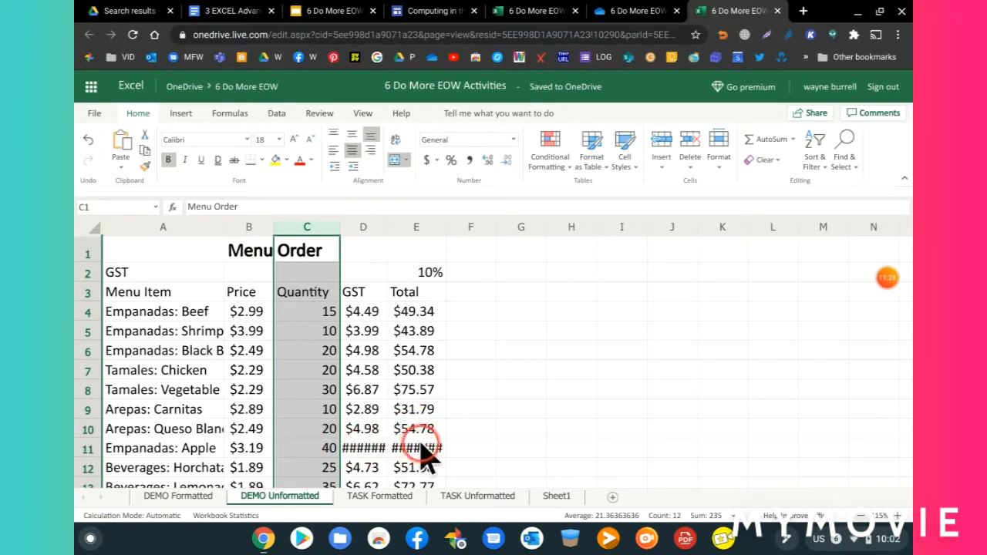
pyautogui.click(605, 313)
# Widen the GST and Total columns D and E together so all their dollar amounts fit.
pyautogui.moveTo(364, 229); pyautogui.dragTo(417, 230)
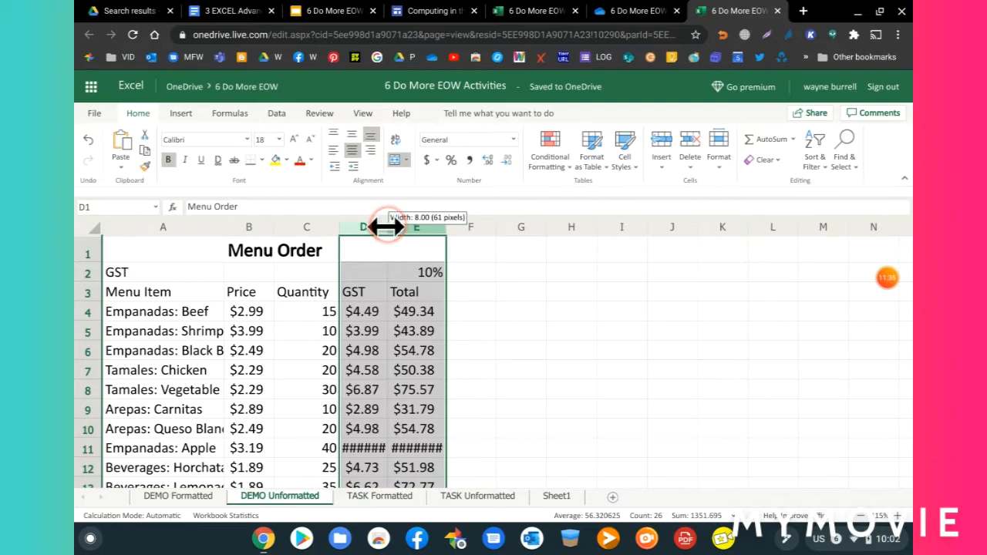
pyautogui.moveTo(387, 226); pyautogui.dragTo(406, 225)
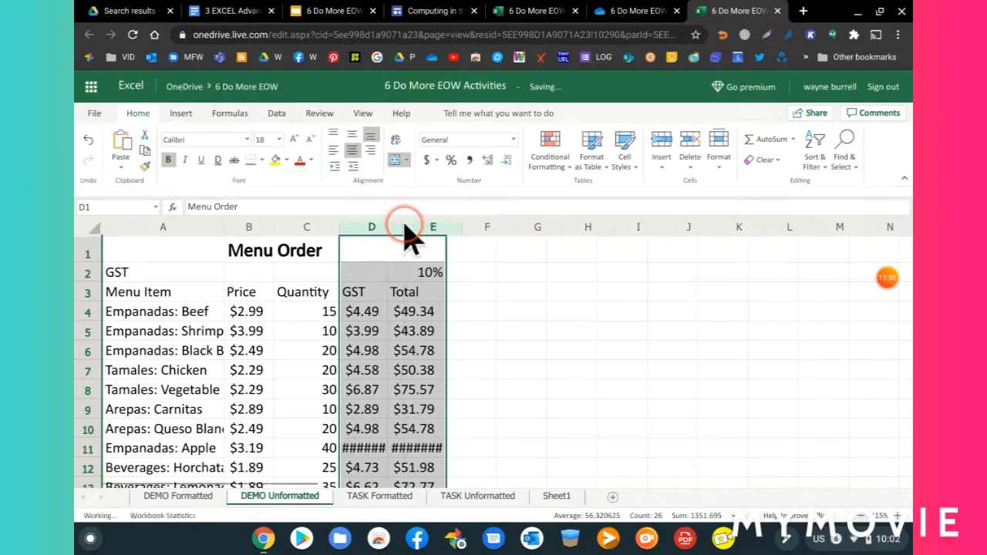
pyautogui.click(566, 349)
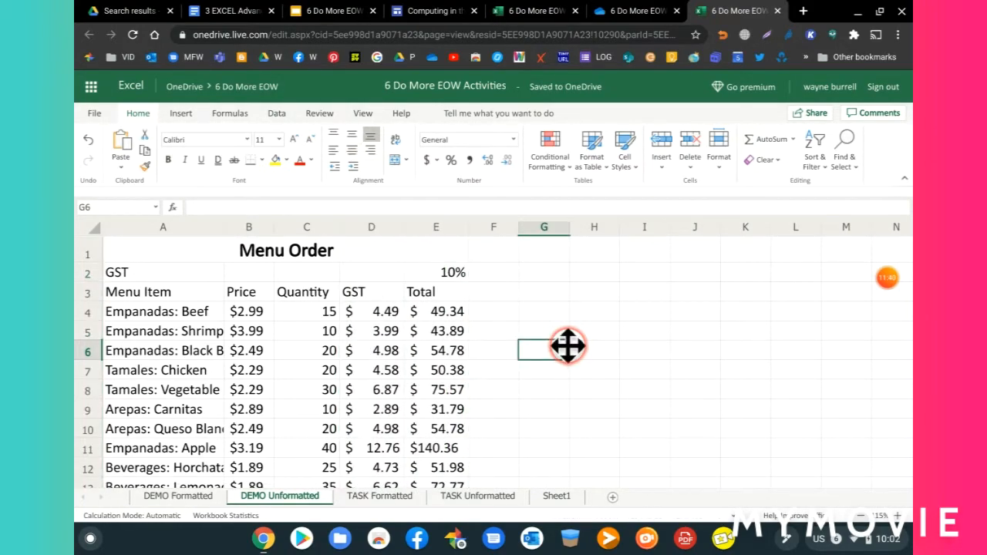
pyautogui.scroll(-1, 568, 347)
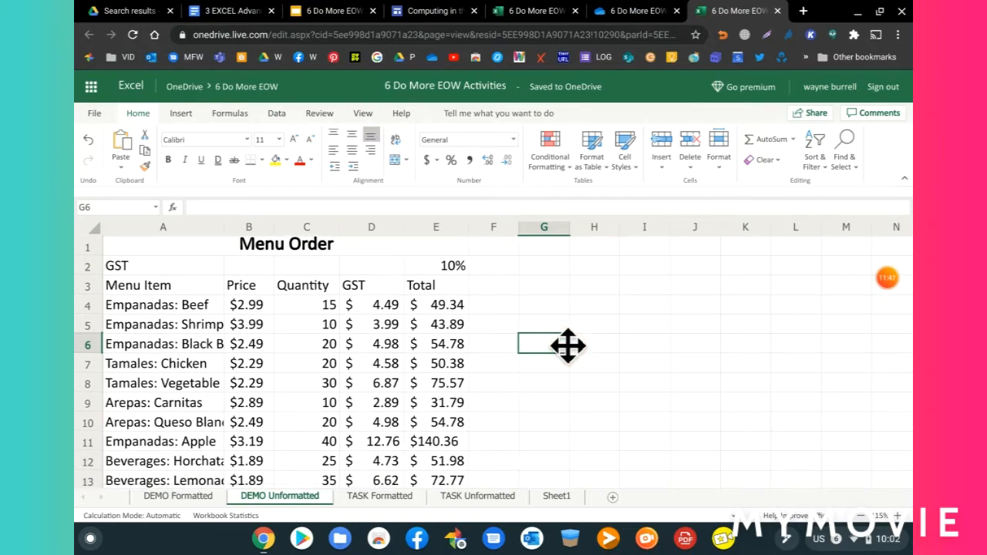
pyautogui.scroll(-1, 568, 347)
pyautogui.scroll(-1, 574, 361)
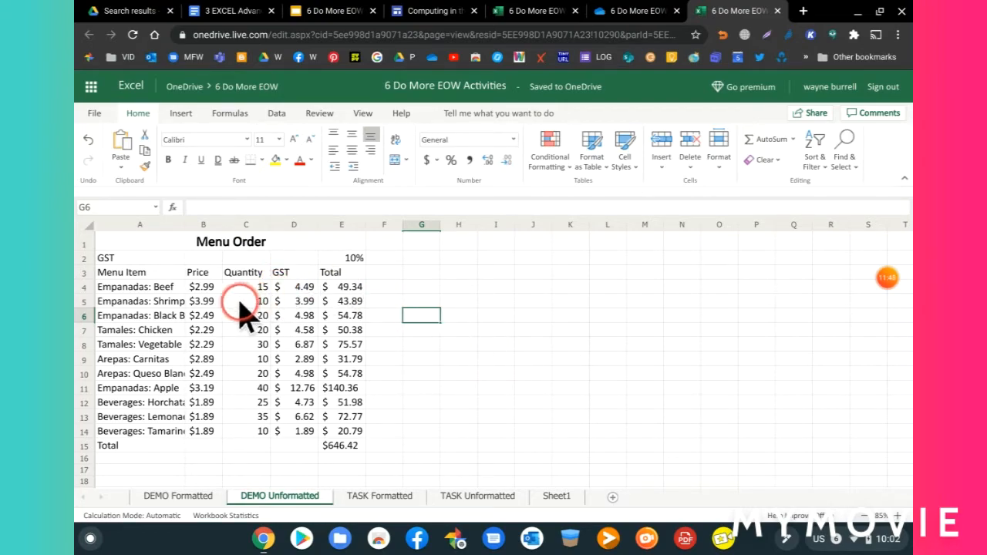
# Bold the GST and column heading rows A2:E3 and the Total row A15:E15 on the DEMO Unformatted sheet.
pyautogui.moveTo(113, 260); pyautogui.dragTo(353, 284)
pyautogui.click(169, 168)
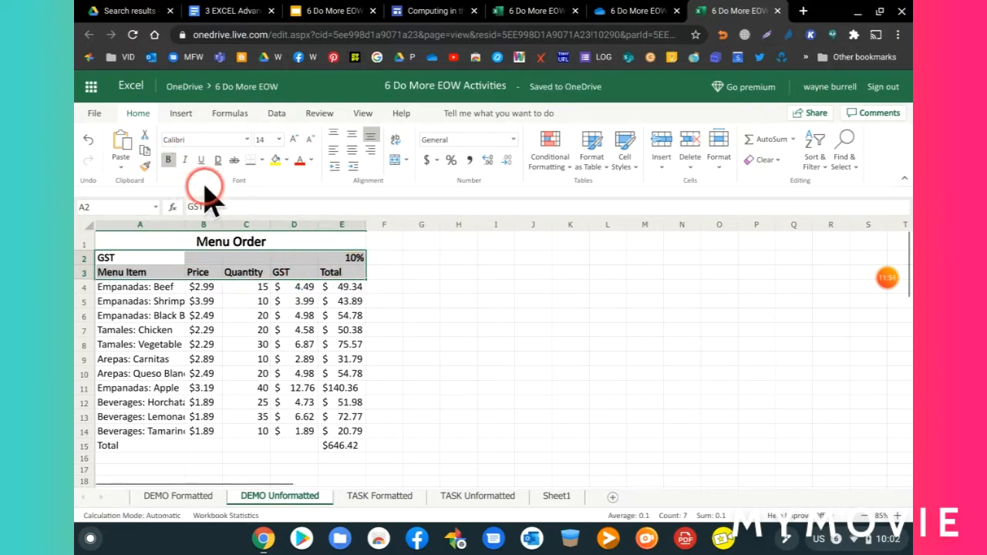
pyautogui.moveTo(110, 449); pyautogui.dragTo(327, 455)
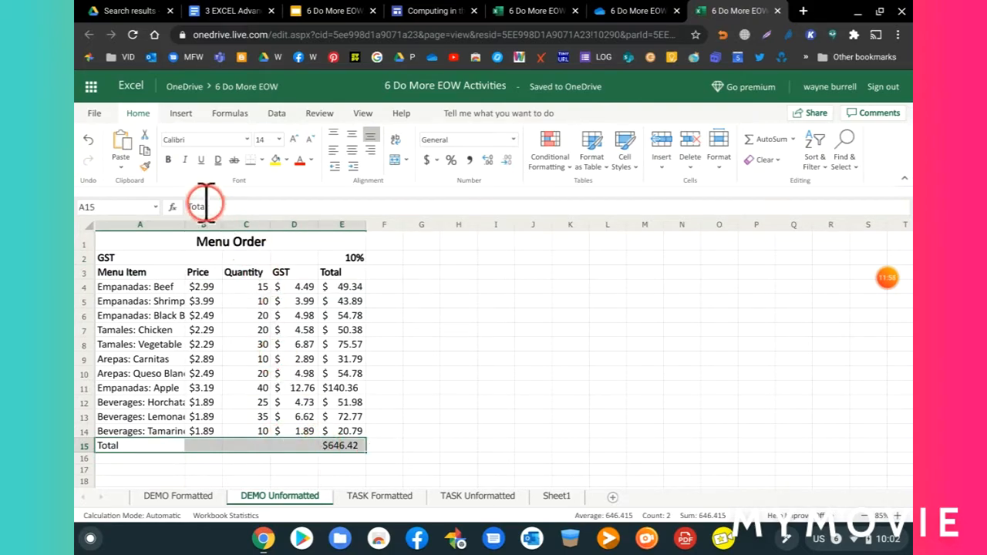
pyautogui.click(168, 159)
pyautogui.click(506, 405)
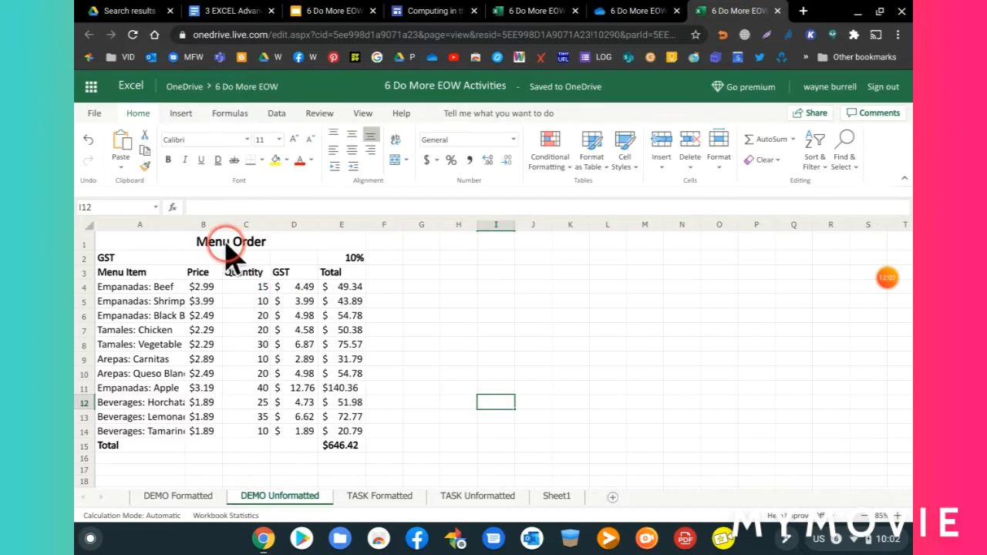
# Compare with the DEMO Formatted sheet and give the merged Menu Order title on DEMO Unformatted a green theme fill and white text.
pyautogui.click(194, 495)
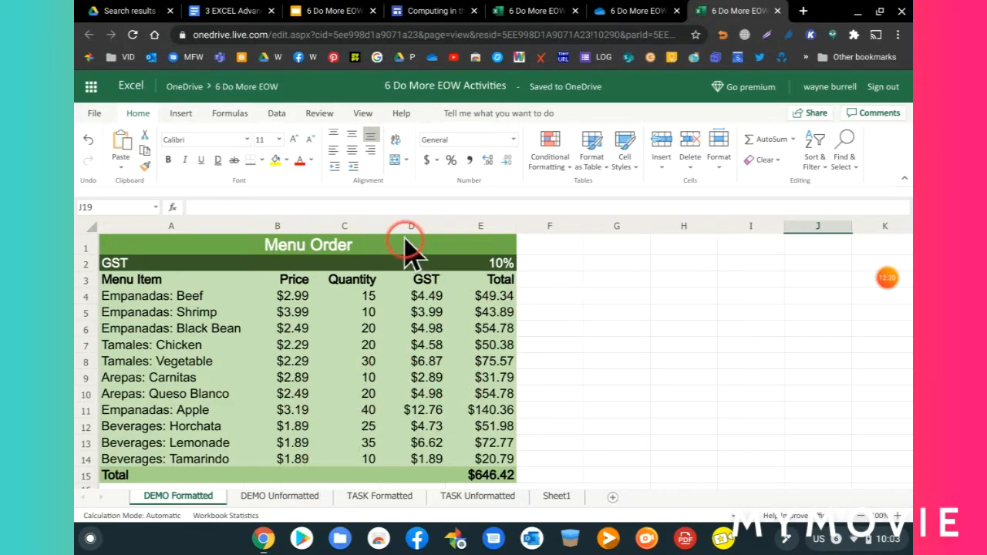
pyautogui.click(279, 497)
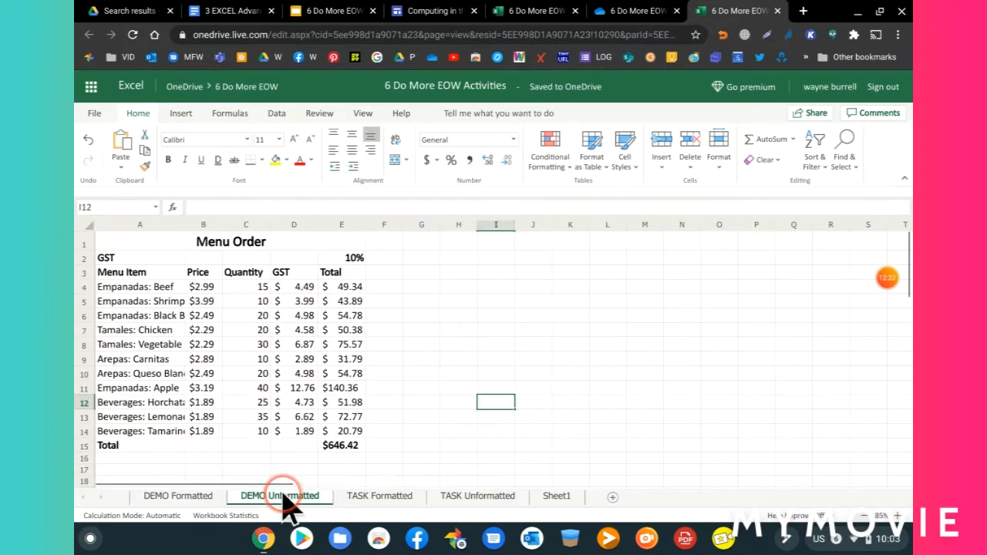
pyautogui.click(158, 246)
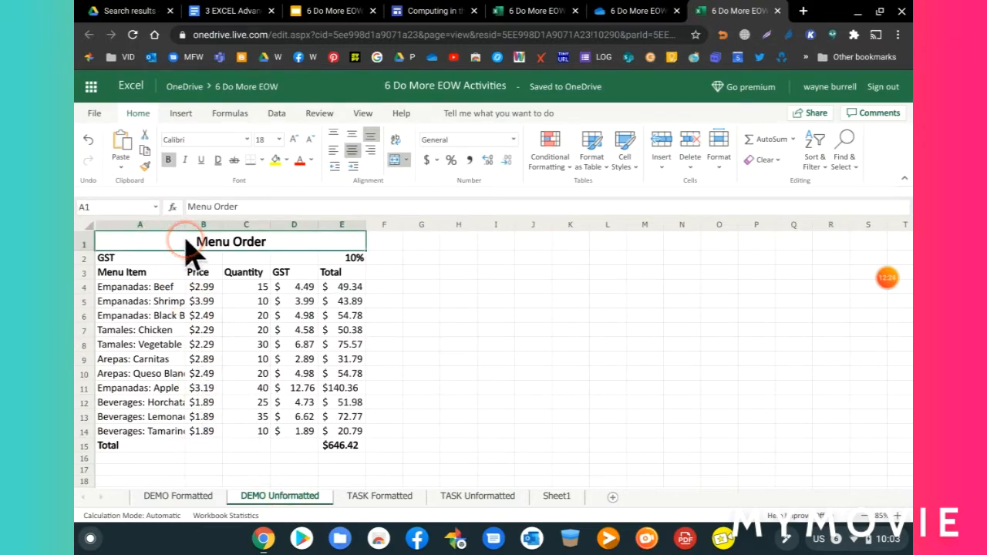
pyautogui.click(290, 164)
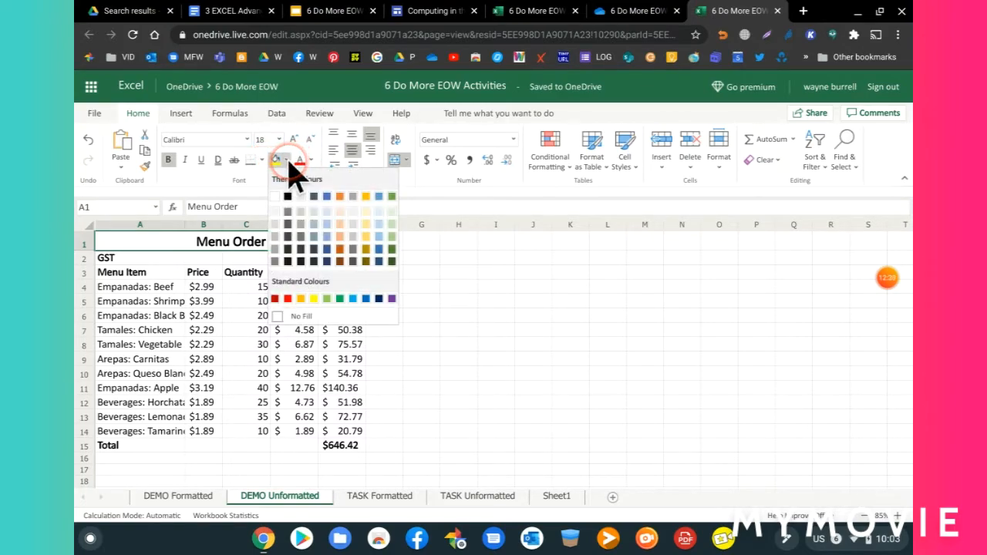
pyautogui.click(392, 195)
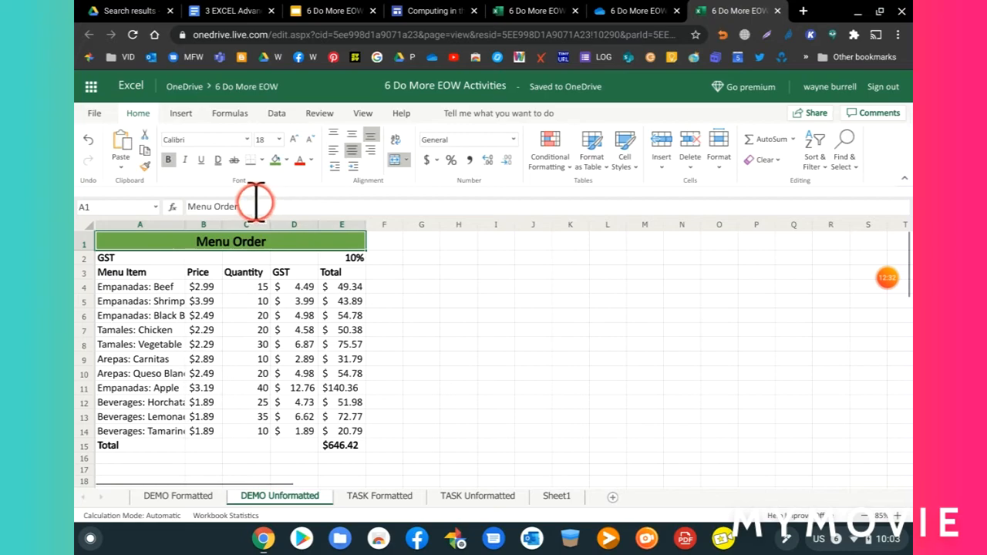
pyautogui.click(311, 161)
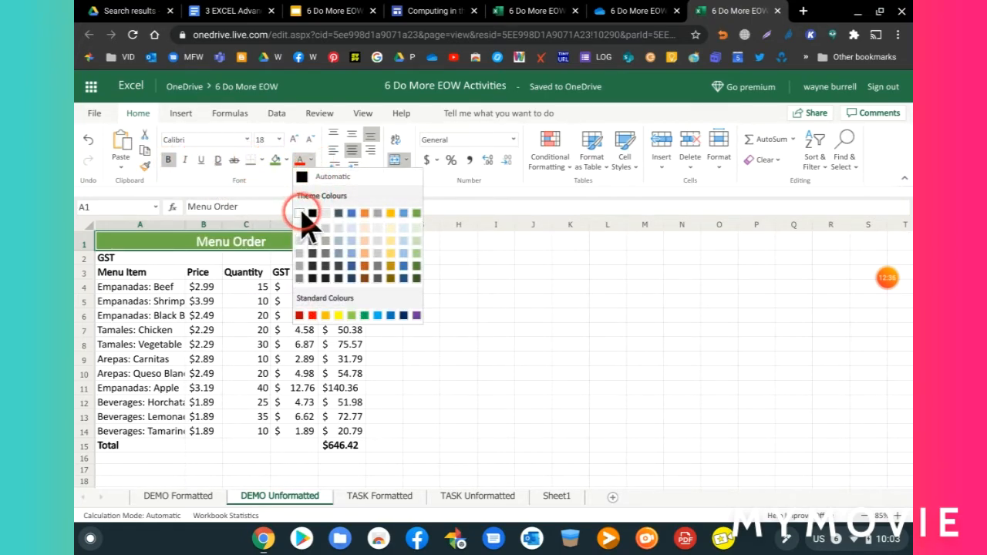
pyautogui.click(301, 214)
pyautogui.click(498, 316)
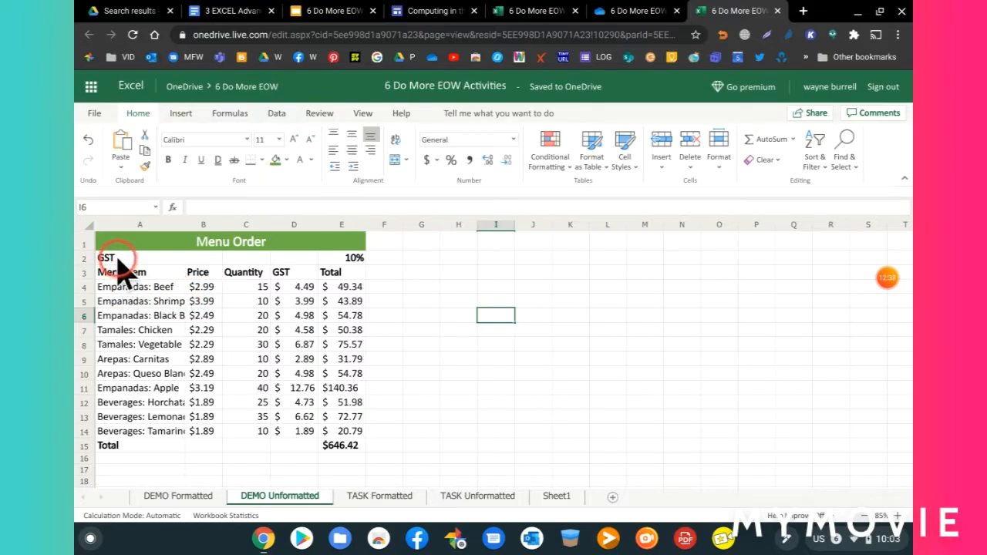
# Fill the GST row A2:E2 with the darkest green theme shade and make its text white.
pyautogui.click(157, 259)
pyautogui.moveTo(157, 262); pyautogui.dragTo(337, 266)
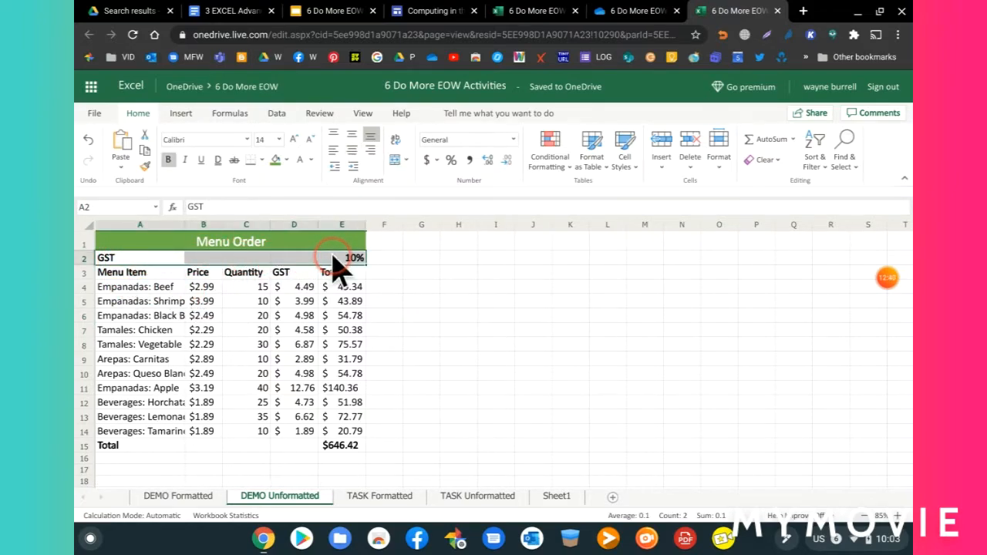
pyautogui.click(285, 159)
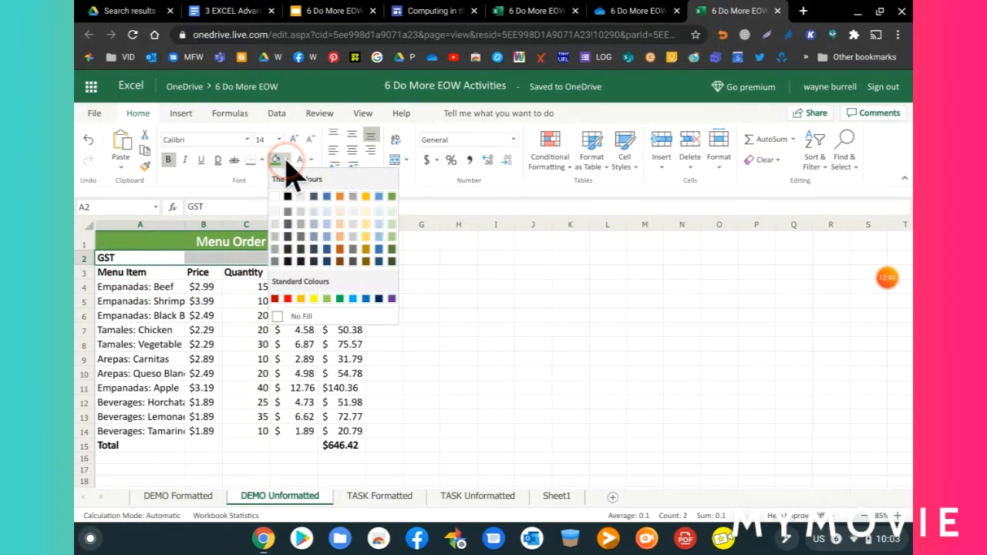
pyautogui.click(389, 264)
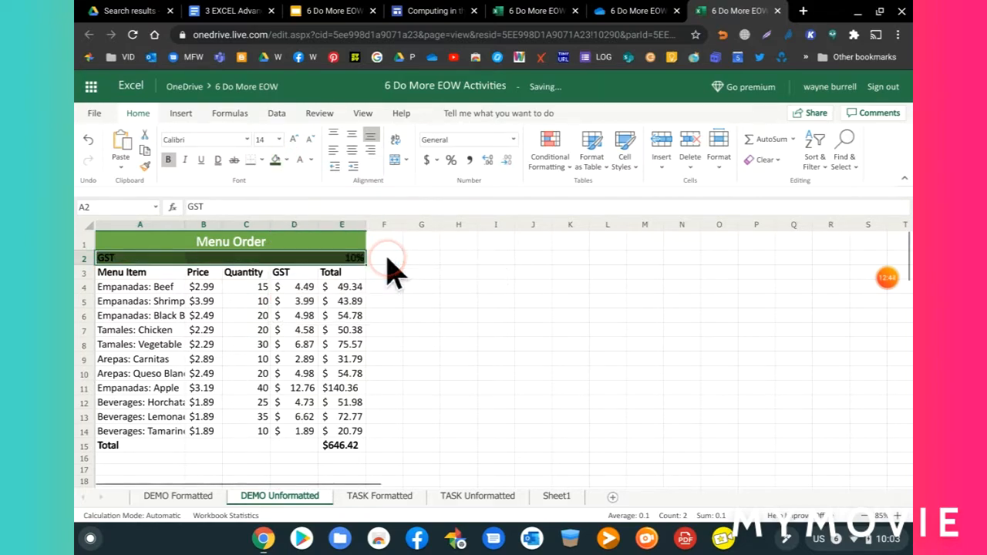
pyautogui.click(310, 159)
pyautogui.click(301, 215)
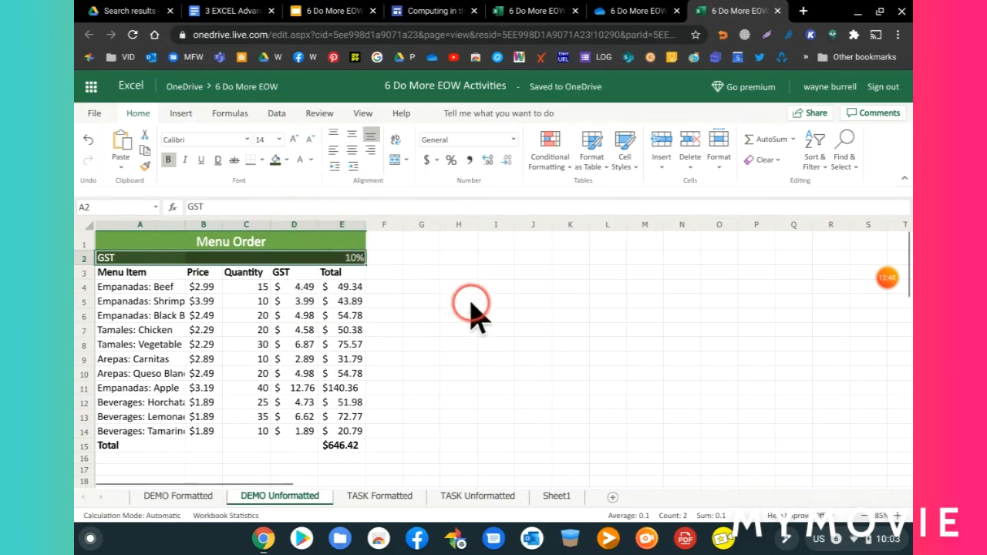
pyautogui.click(475, 316)
# Fill the headings and menu items in A3:E14 with a light green theme shade.
pyautogui.moveTo(102, 275); pyautogui.dragTo(340, 438)
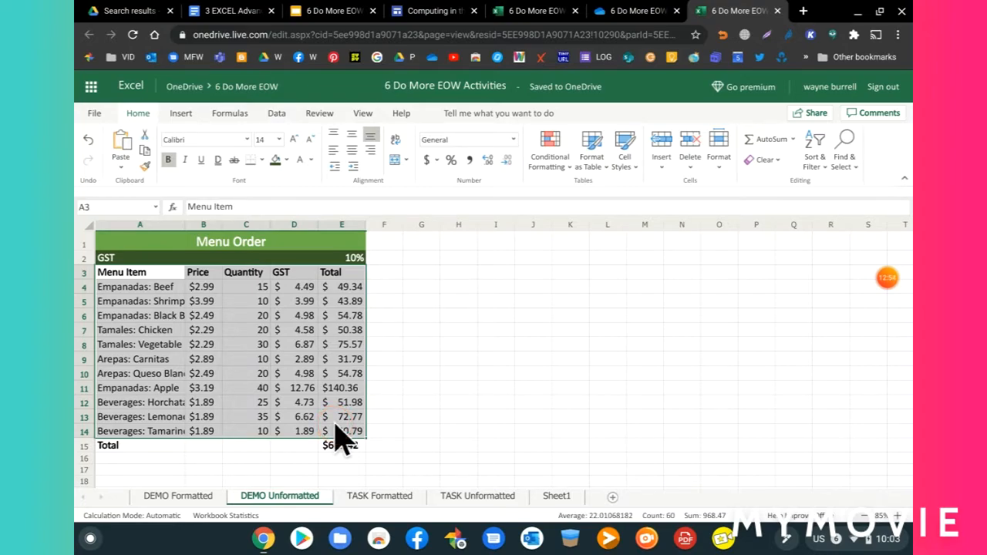
pyautogui.click(286, 160)
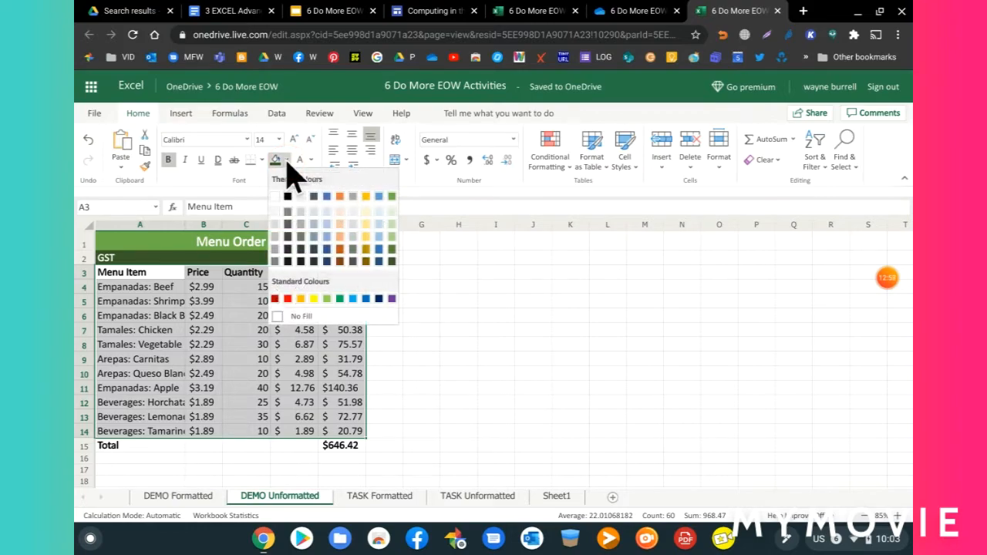
pyautogui.click(393, 225)
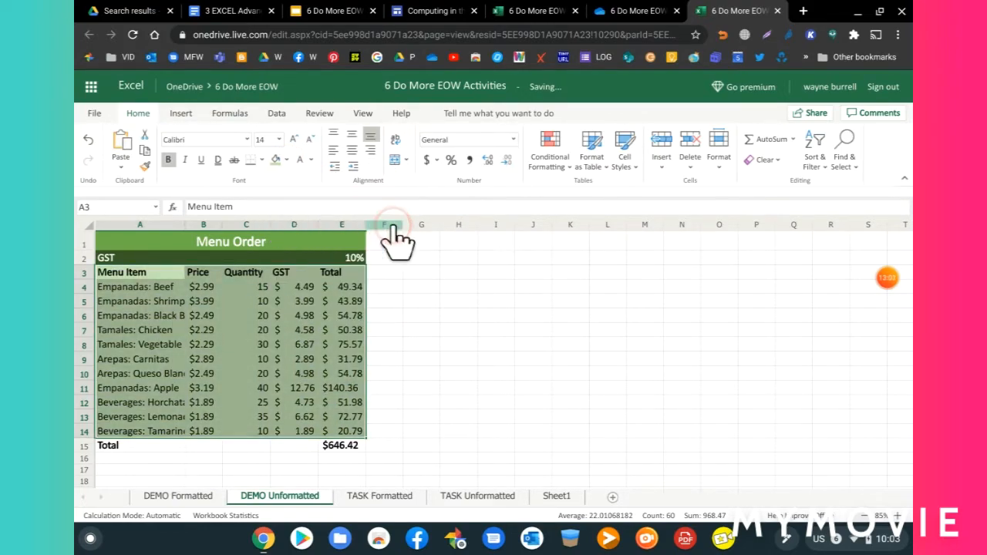
pyautogui.click(432, 318)
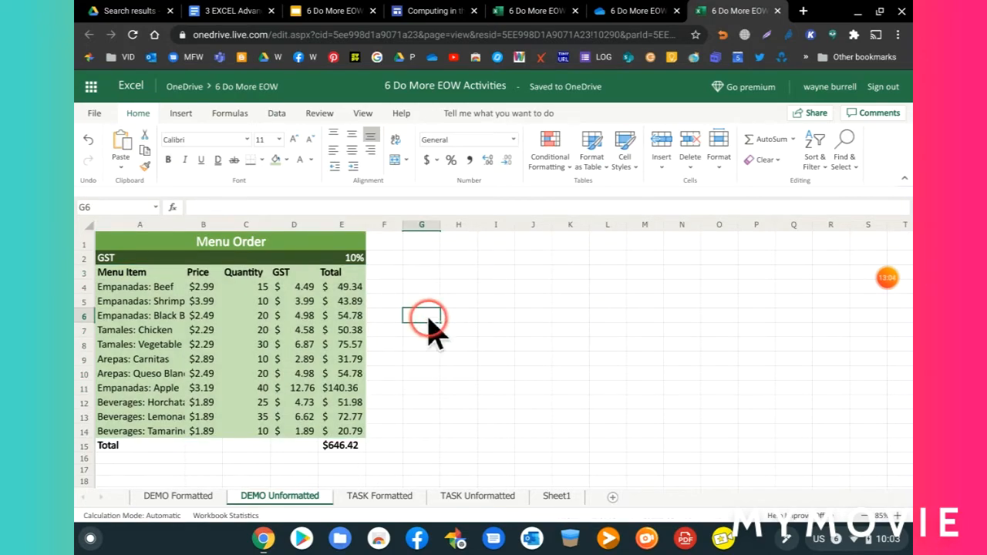
# Fill the Total row A15:E15 with a green theme shade slightly darker than that of the menu items.
pyautogui.moveTo(115, 453); pyautogui.dragTo(336, 454)
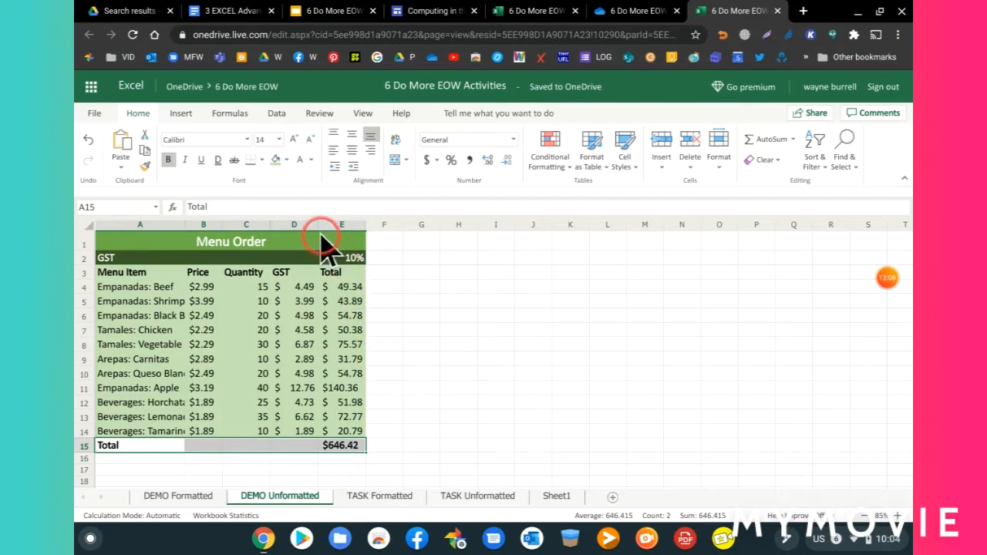
pyautogui.click(286, 161)
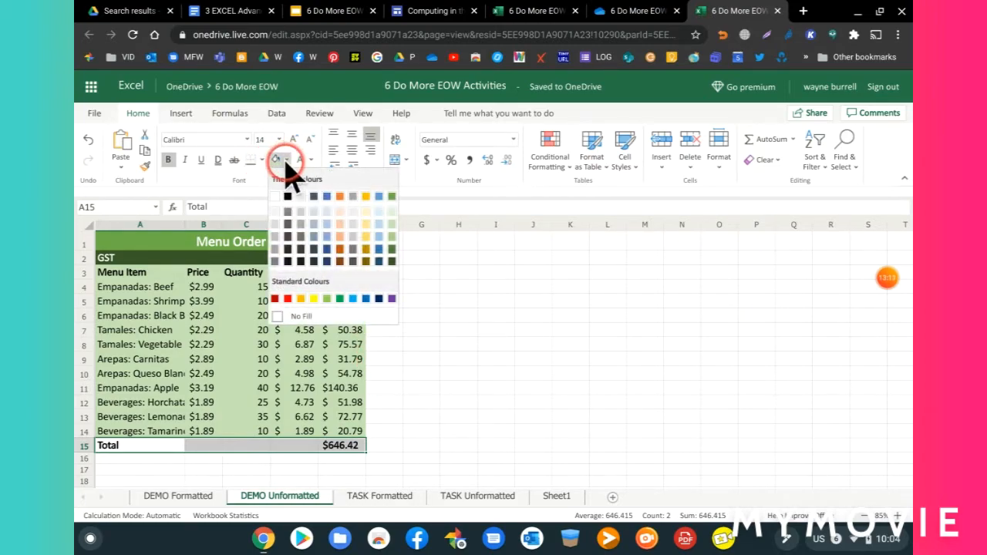
pyautogui.click(391, 230)
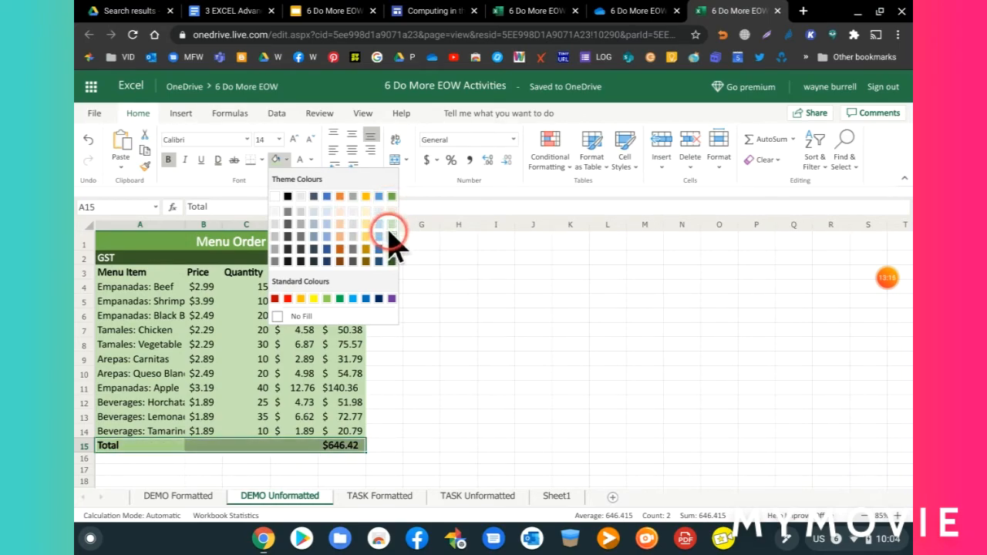
pyautogui.click(520, 330)
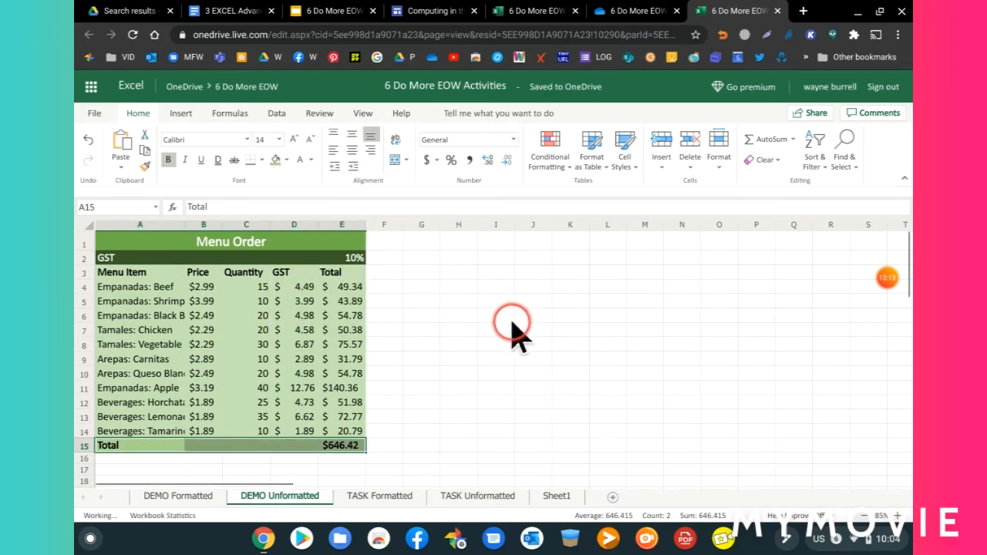
pyautogui.scroll(-1, 513, 339)
pyautogui.scroll(1, 514, 337)
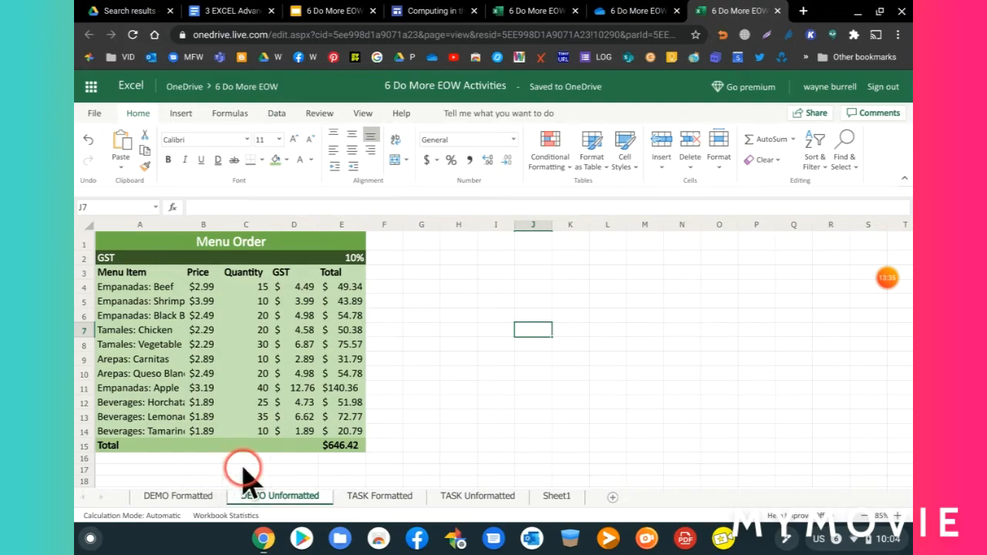
# Examine the name, date and class line and the signature picture beneath the table on the DEMO Formatted sheet.
pyautogui.click(179, 497)
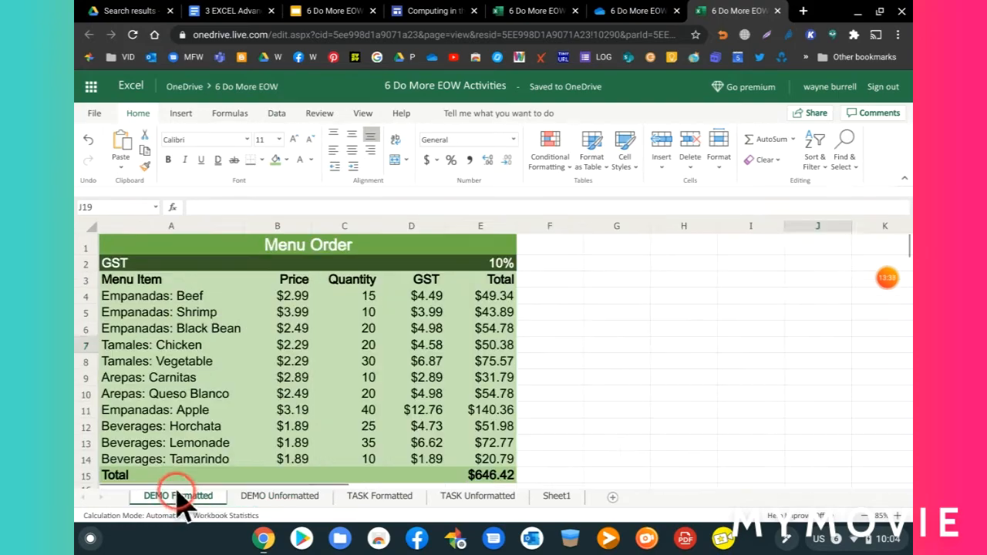
pyautogui.scroll(-1, 282, 455)
pyautogui.scroll(-2, 282, 455)
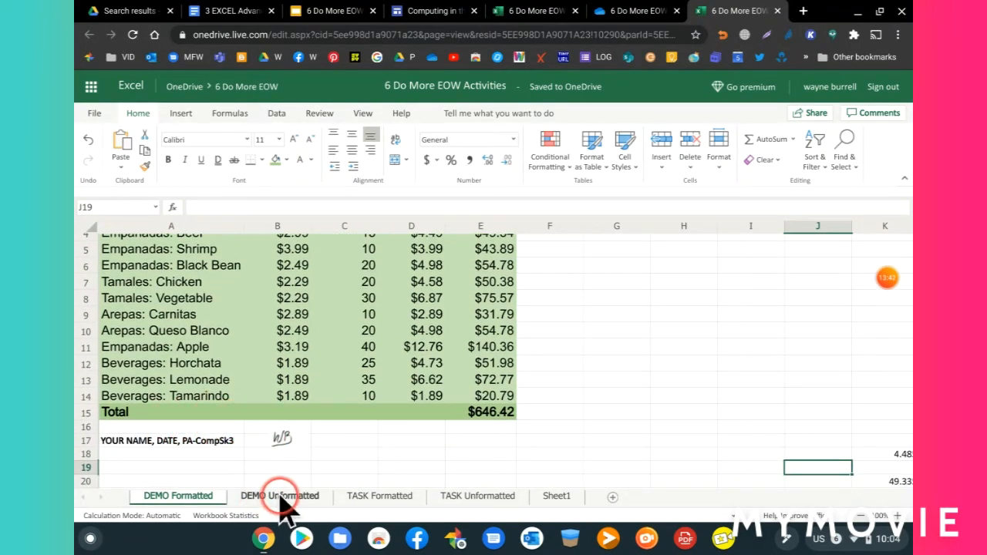
pyautogui.scroll(-2, 370, 408)
pyautogui.scroll(2, 371, 410)
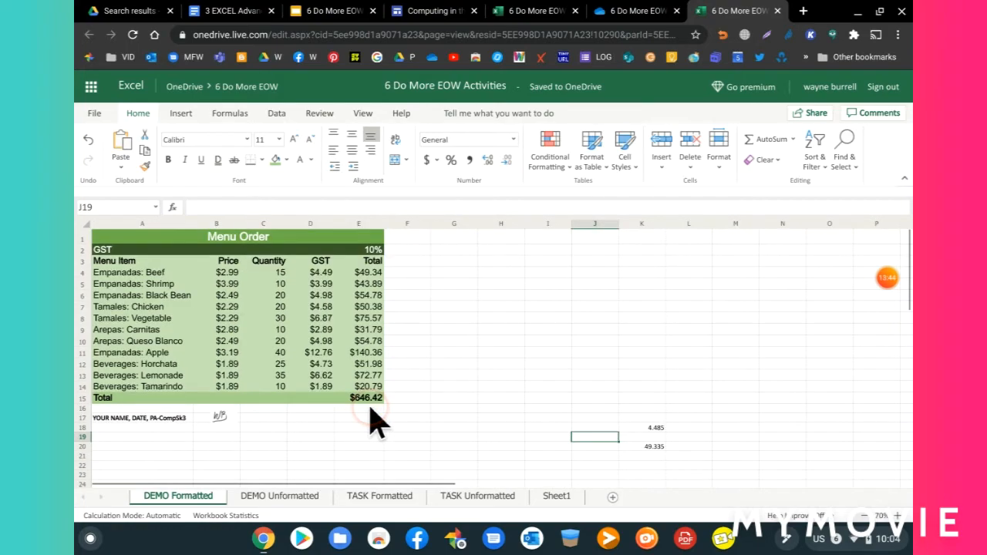
pyautogui.scroll(-2, 370, 410)
pyautogui.hscroll(1, 371, 410)
pyautogui.scroll(3, 370, 422)
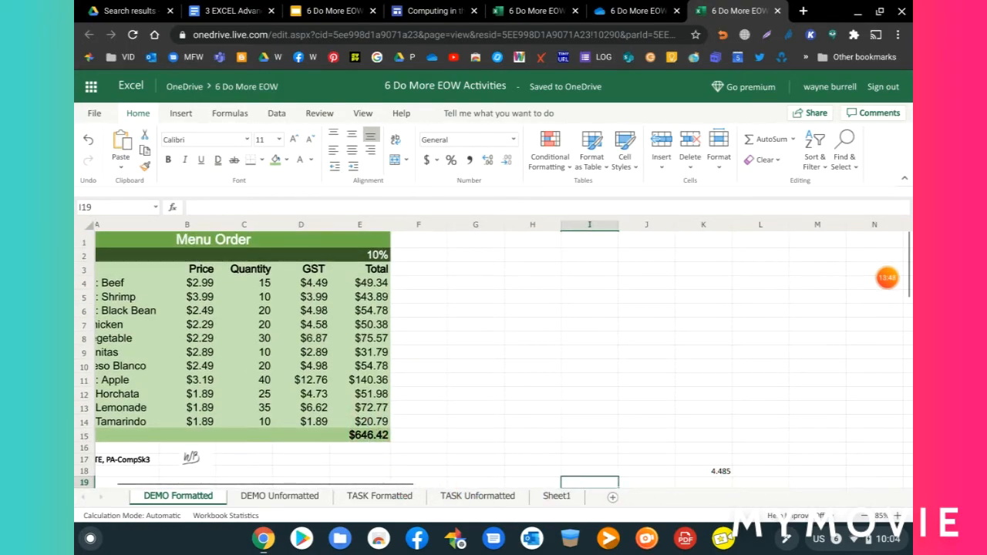
pyautogui.press('Home')
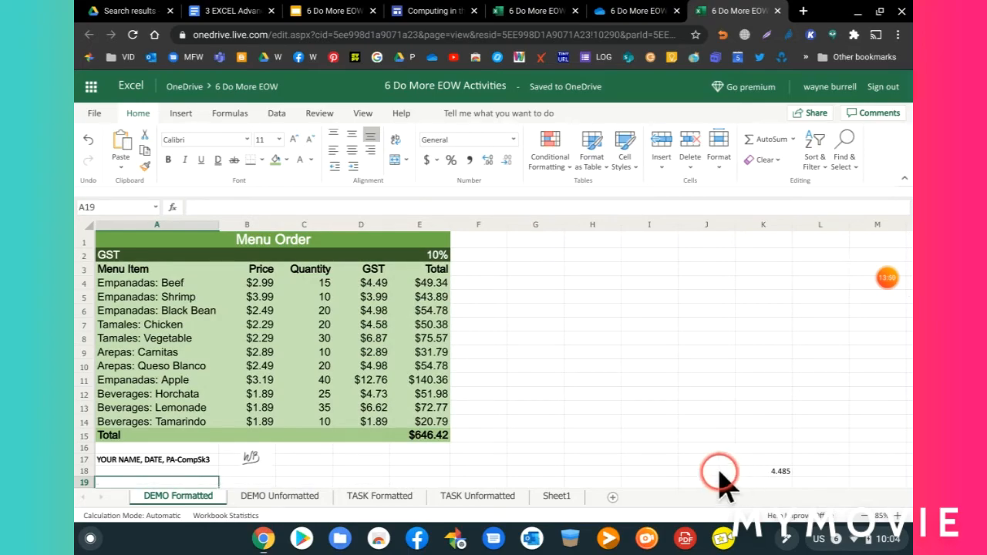
pyautogui.click(251, 453)
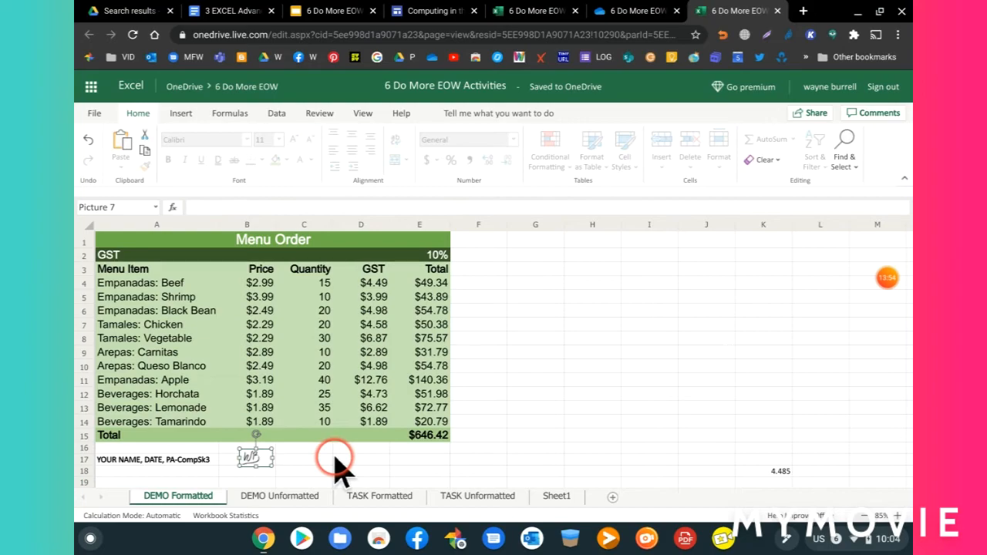
pyautogui.click(339, 459)
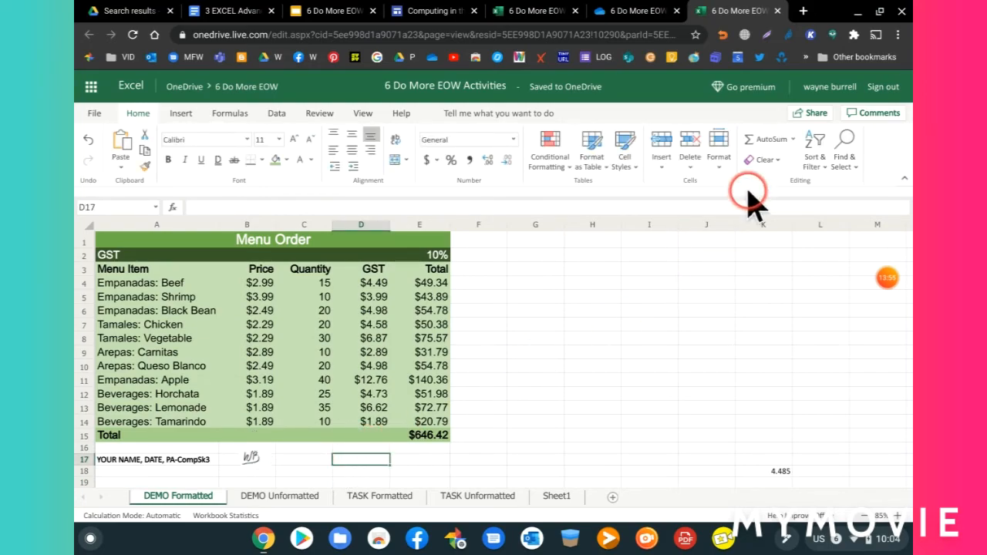